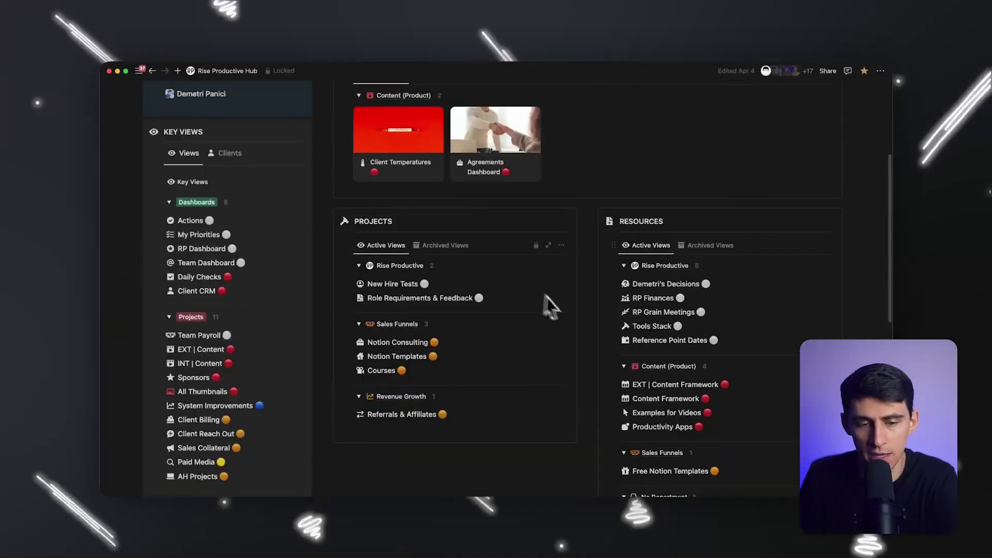
- Open Client CRM and INT | Content from Key Views in background tabs
scroll(549, 303, "up", 3)
scroll(299, 253, "down", 2)
scroll(228, 269, "down", 3)
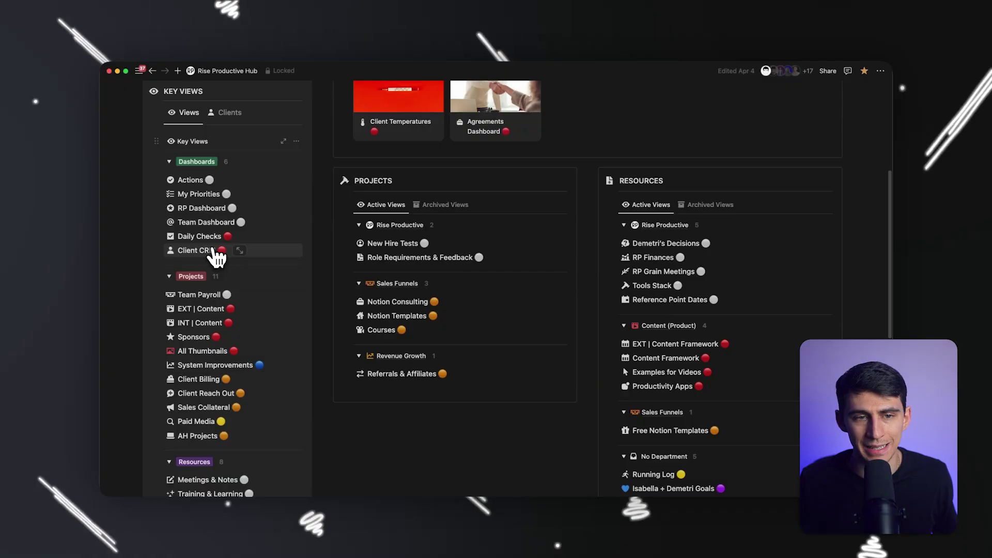
left_click(196, 251, "super")
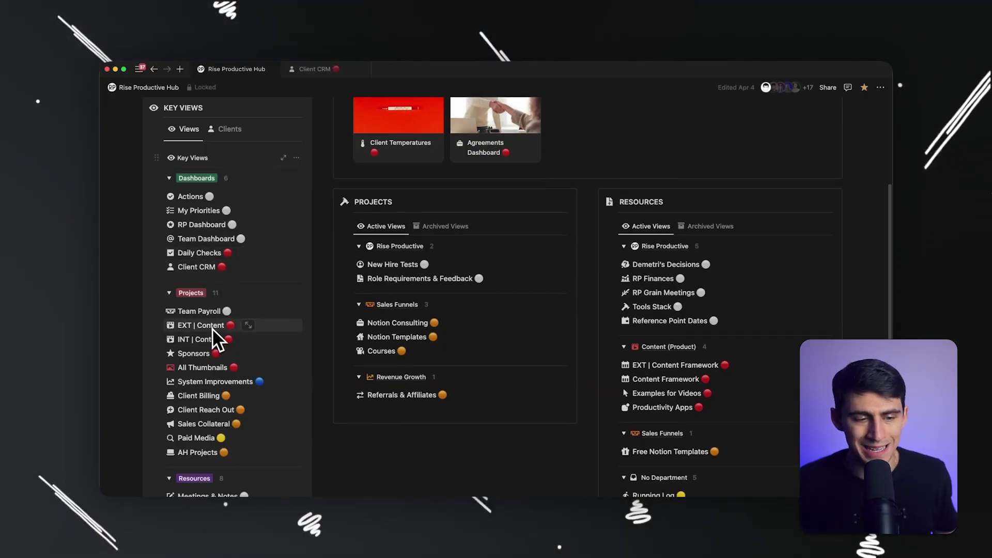
scroll(215, 264, "down", 2)
left_click(215, 304, "super")
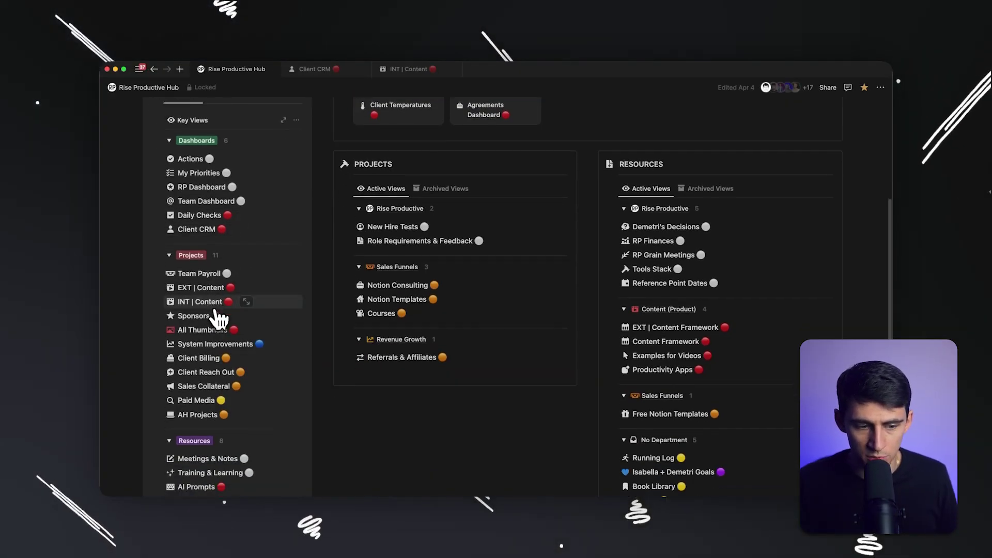
- Open the RP Dashboard page and scroll through its non-content task table
scroll(219, 318, "down", 1)
left_click(202, 164, "super")
left_click(501, 68)
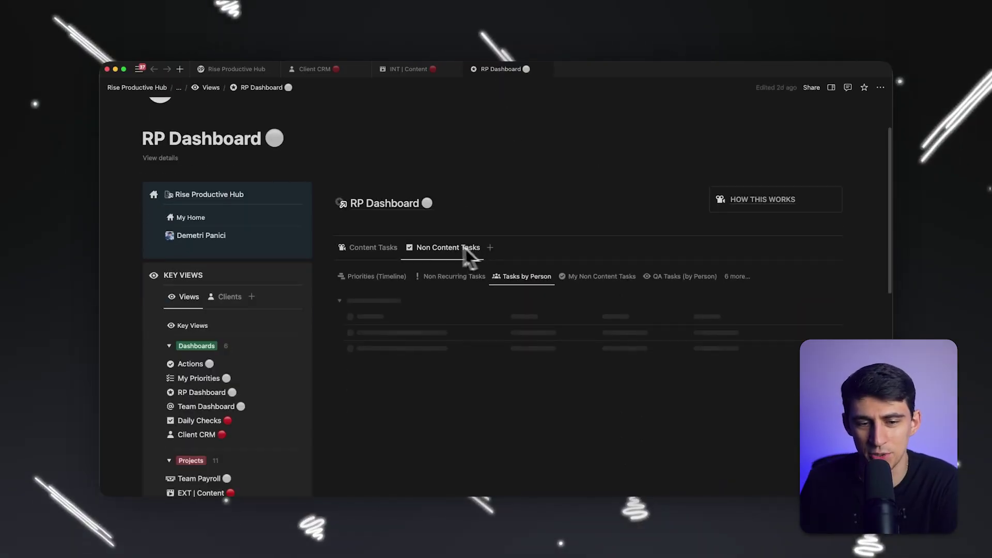
scroll(637, 259, "down", 5)
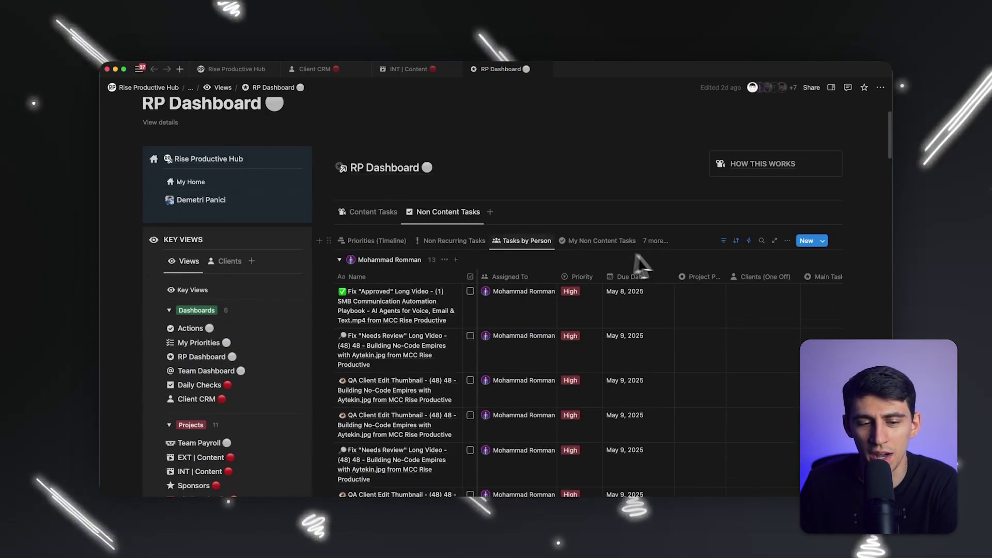
scroll(661, 264, "down", 2)
scroll(703, 256, "up", 4)
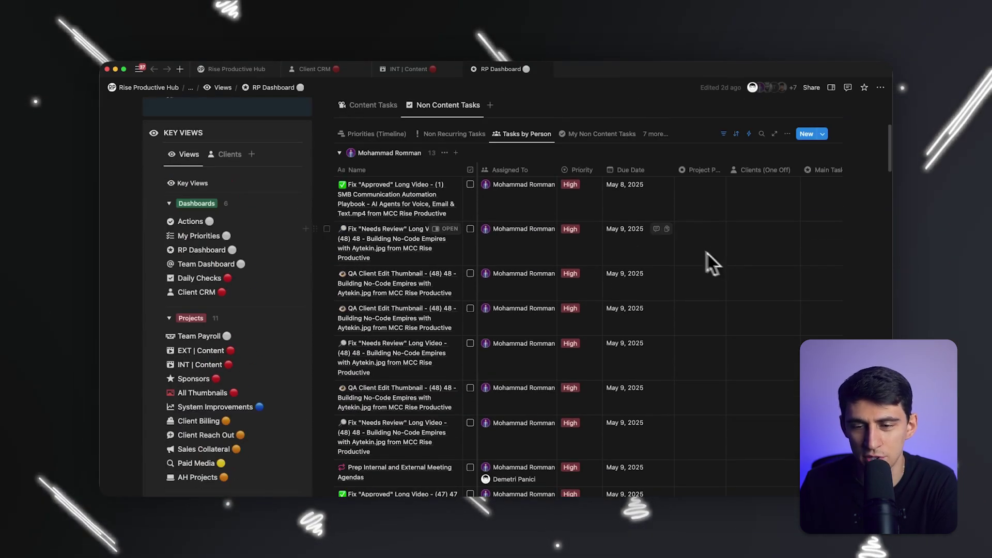
- Switch to the INT | Content tab and browse its All Videos table
key("ctrl+shift+Tab")
scroll(554, 283, "up", 2)
scroll(635, 298, "down", 3)
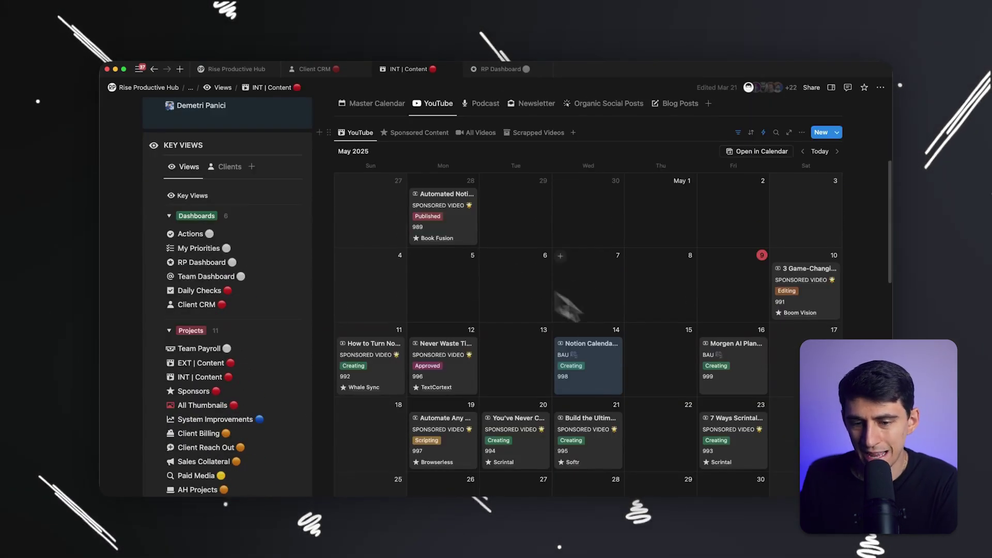
scroll(537, 258, "up", 4)
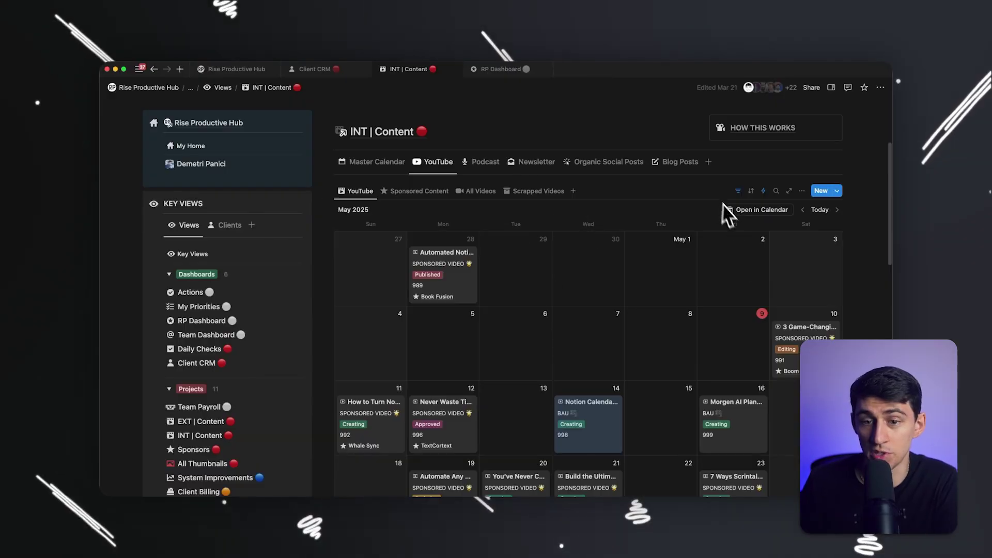
left_click(470, 191)
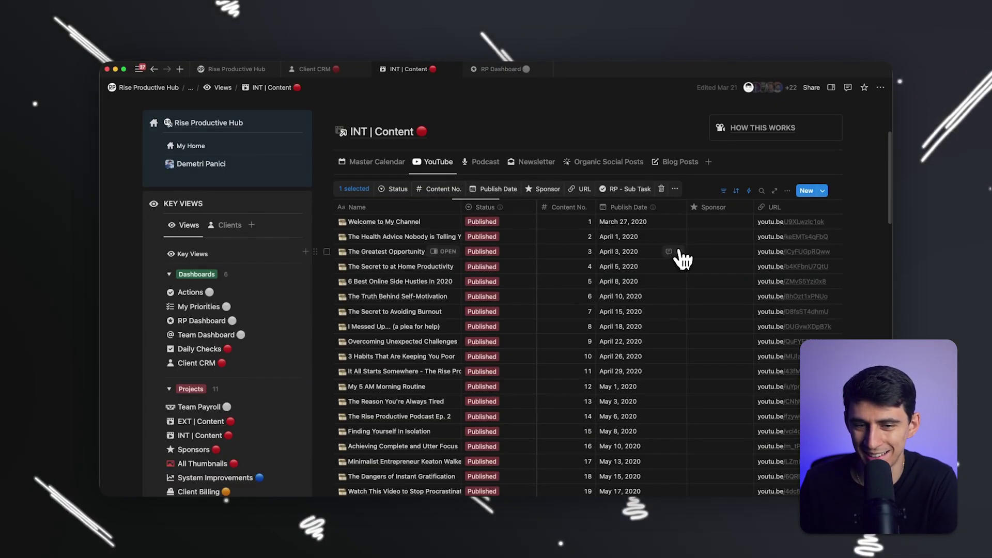
scroll(692, 362, "down", 6)
scroll(654, 365, "down", 5)
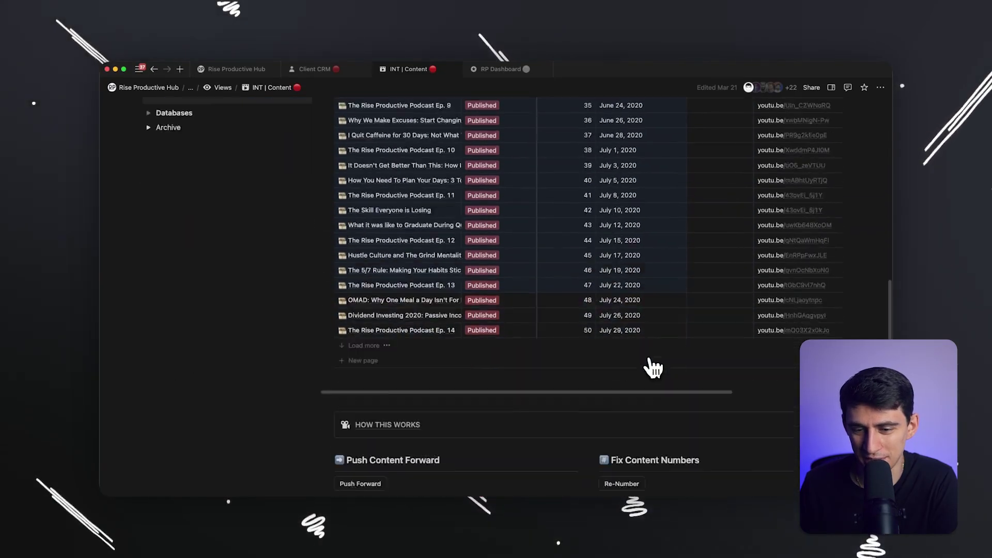
scroll(665, 369, "up", 15)
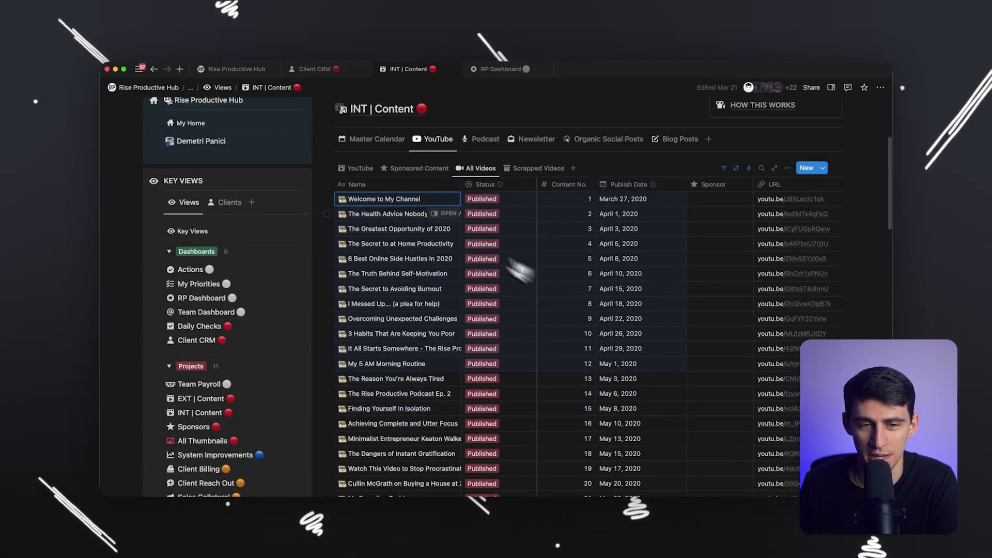
- Return to the YouTube calendar view and scroll through the May 2025 entries
left_click(357, 170)
scroll(636, 276, "down", 4)
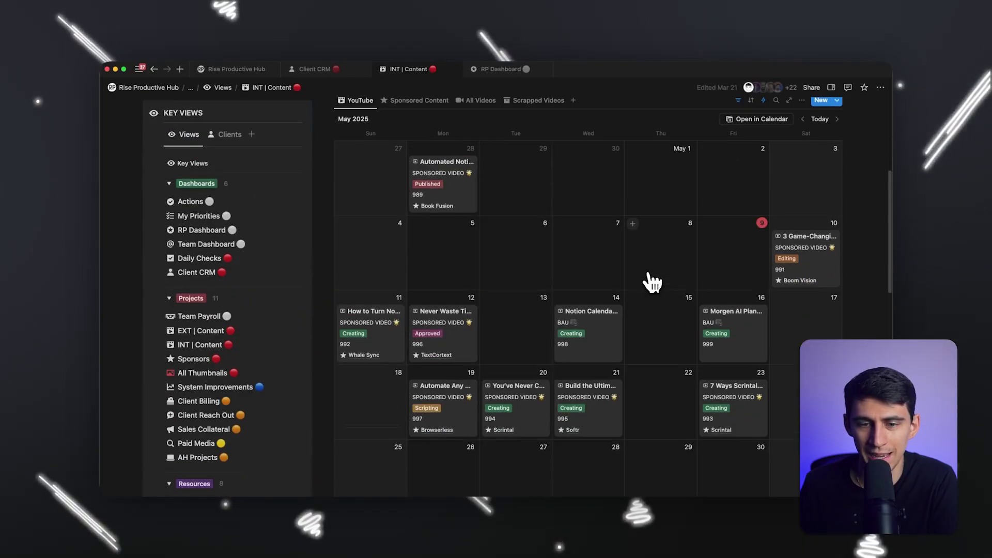
scroll(734, 274, "up", 3)
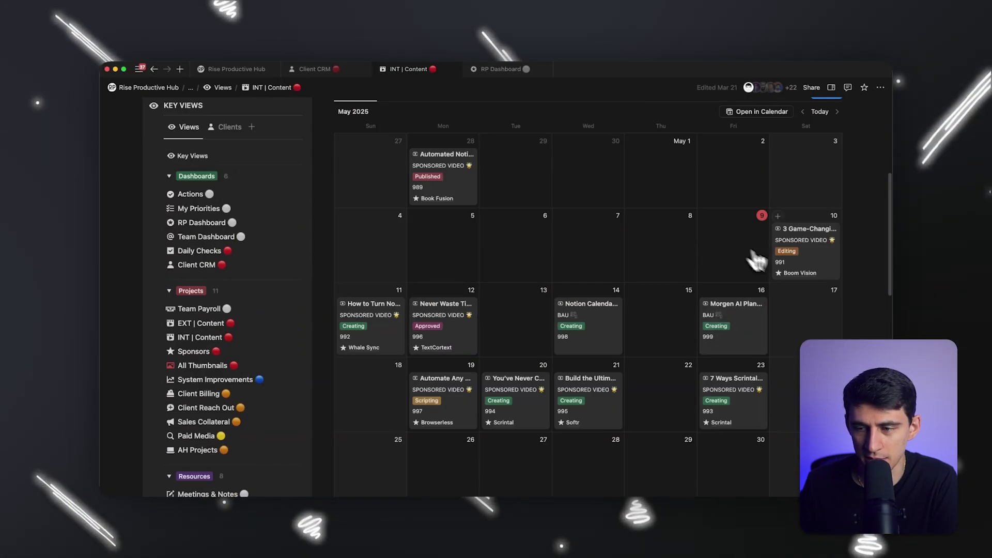
scroll(745, 231, "down", 1)
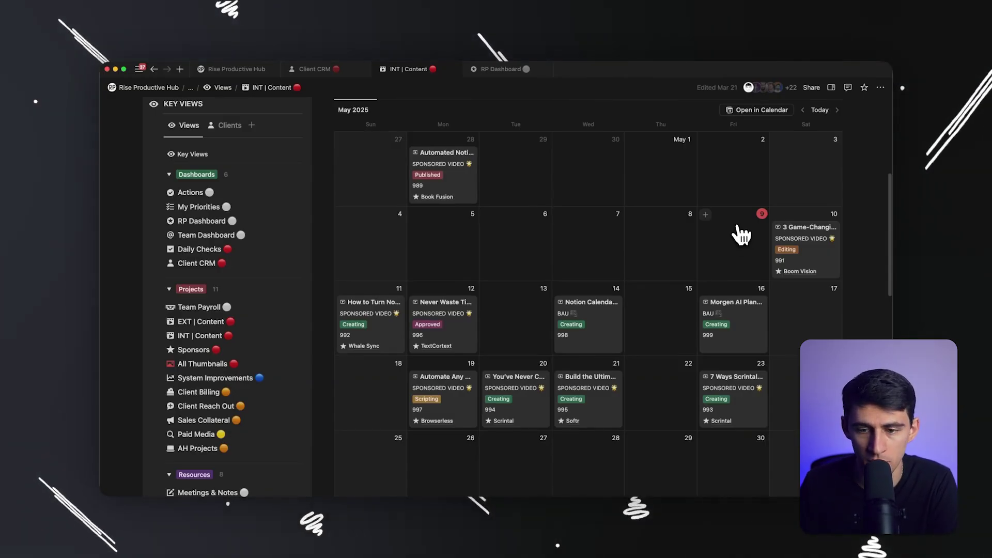
scroll(744, 238, "down", 1)
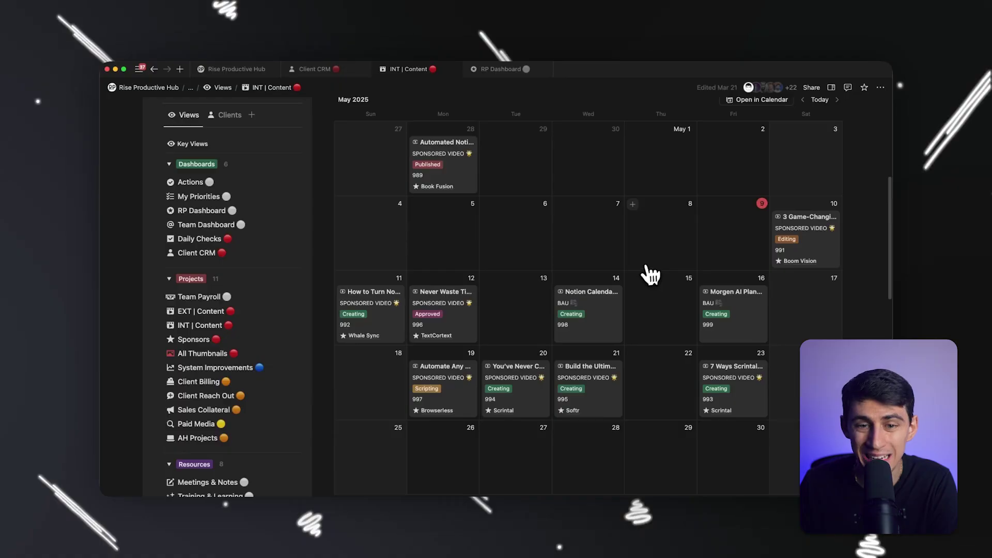
scroll(650, 274, "up", 3)
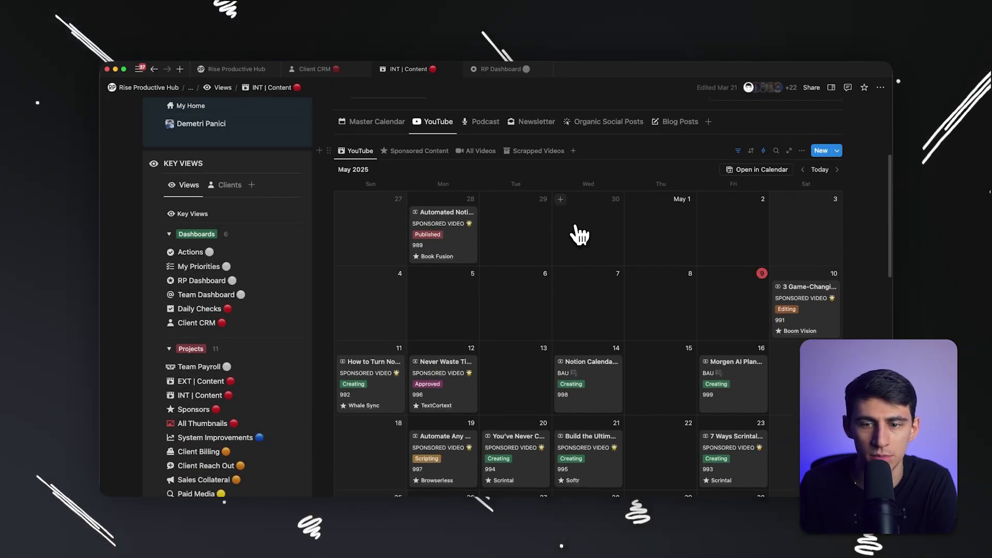
scroll(586, 235, "down", 1)
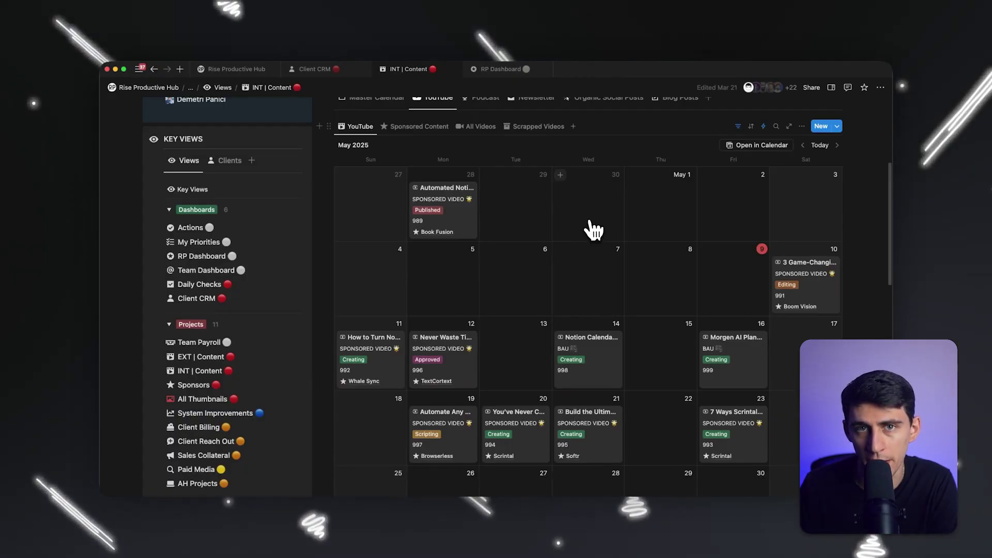
scroll(596, 227, "up", 1)
mouse_move(403, 493)
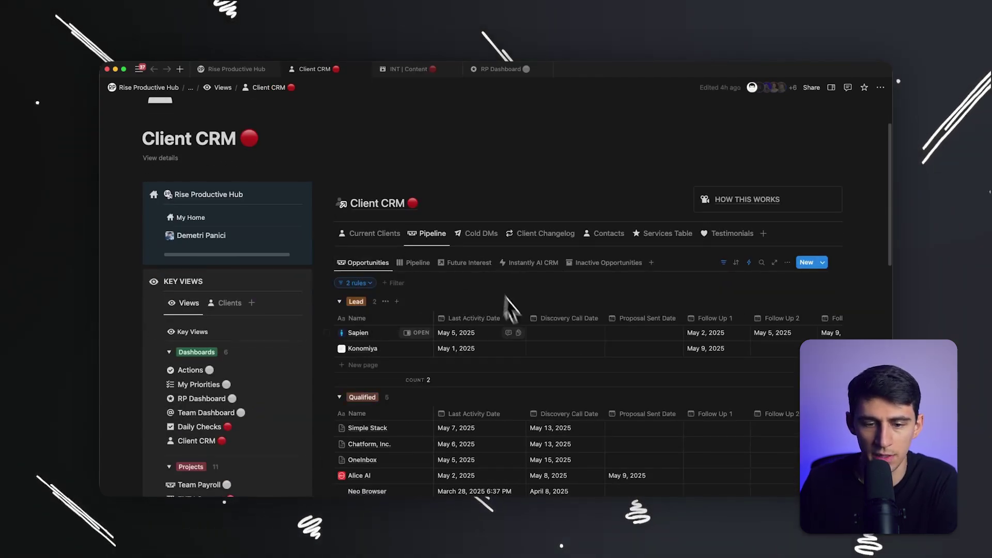
- Show the Client CRM deals as a Pipeline board and drag across the cards
scroll(465, 268, "down", 1)
left_click(416, 241)
scroll(555, 313, "down", 2)
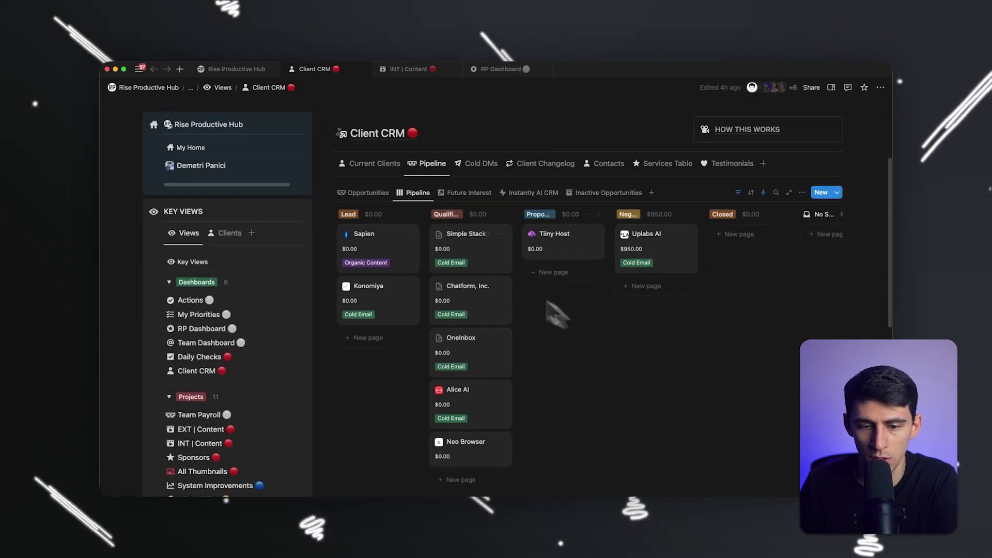
scroll(556, 312, "down", 2)
left_click_drag(752, 395, 368, 171)
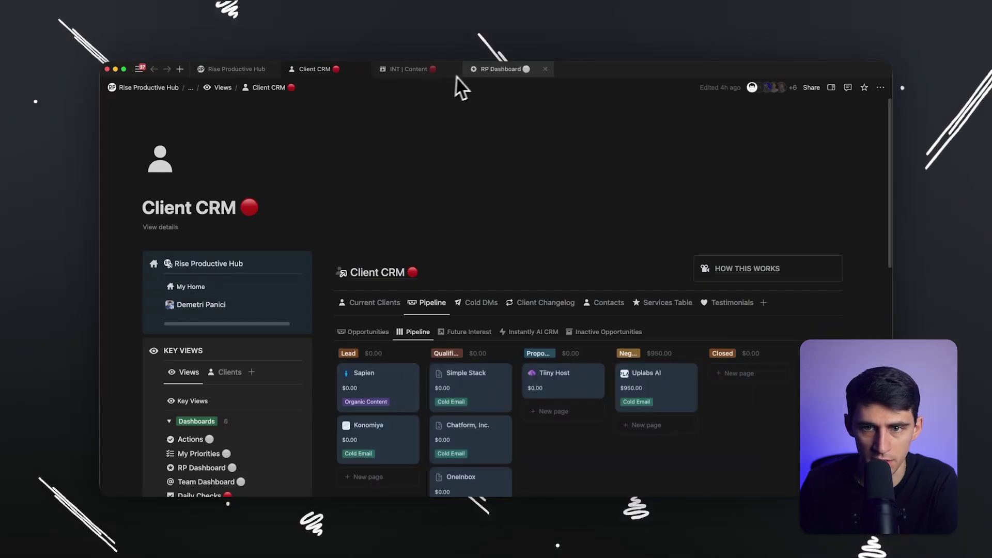
- Go back to the RP Dashboard tab and scroll through its tasks
left_click(498, 69)
scroll(513, 207, "down", 4)
scroll(694, 316, "down", 3)
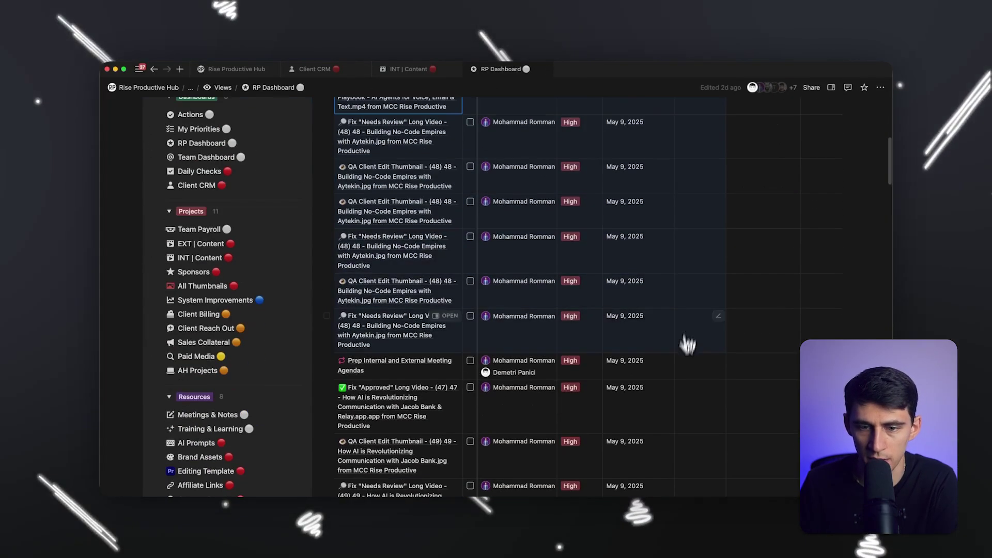
scroll(691, 312, "up", 5)
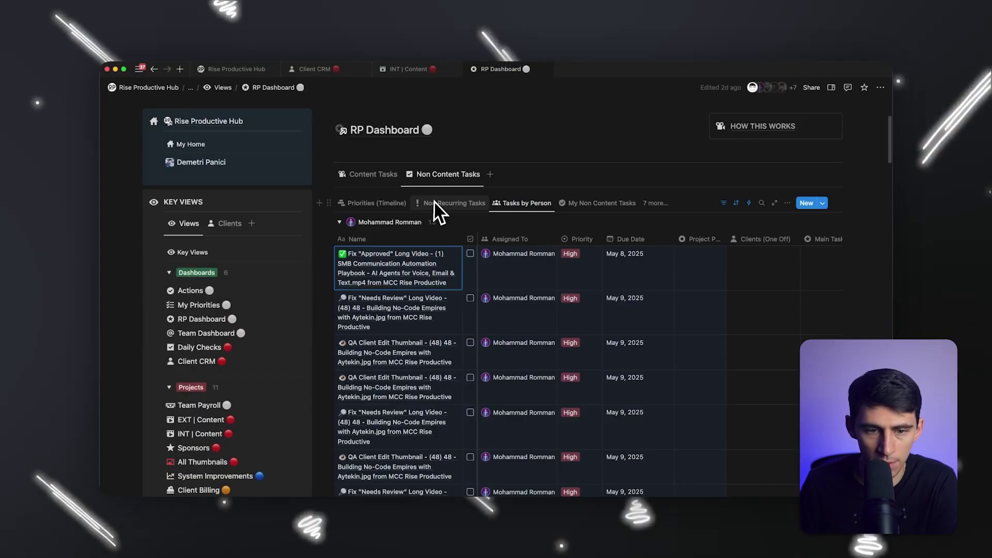
scroll(645, 341, "down", 2)
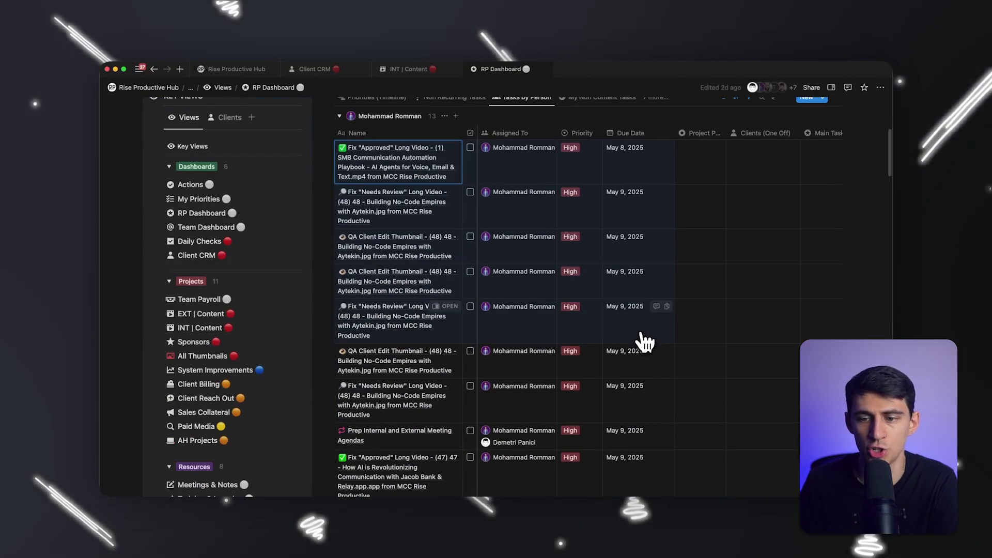
scroll(645, 341, "up", 2)
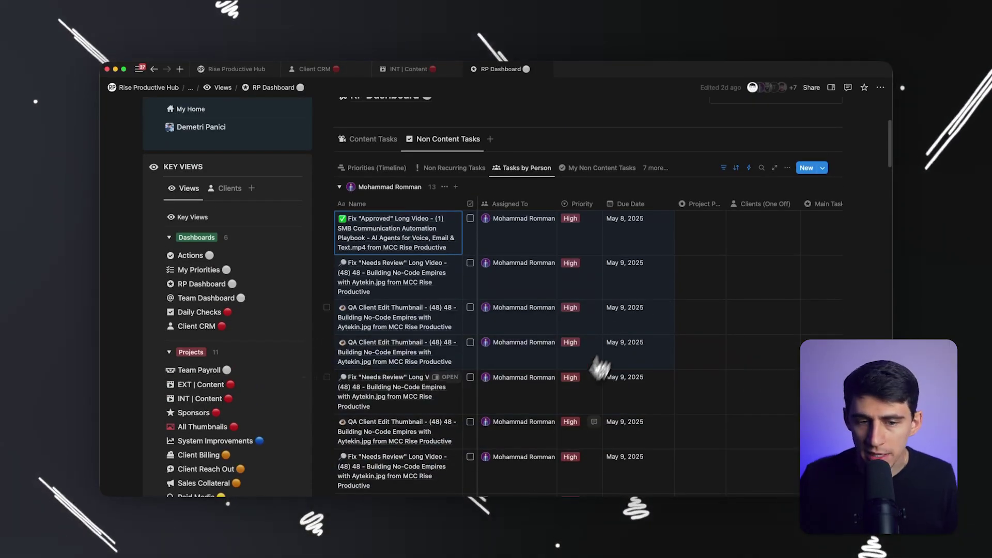
mouse_move(381, 491)
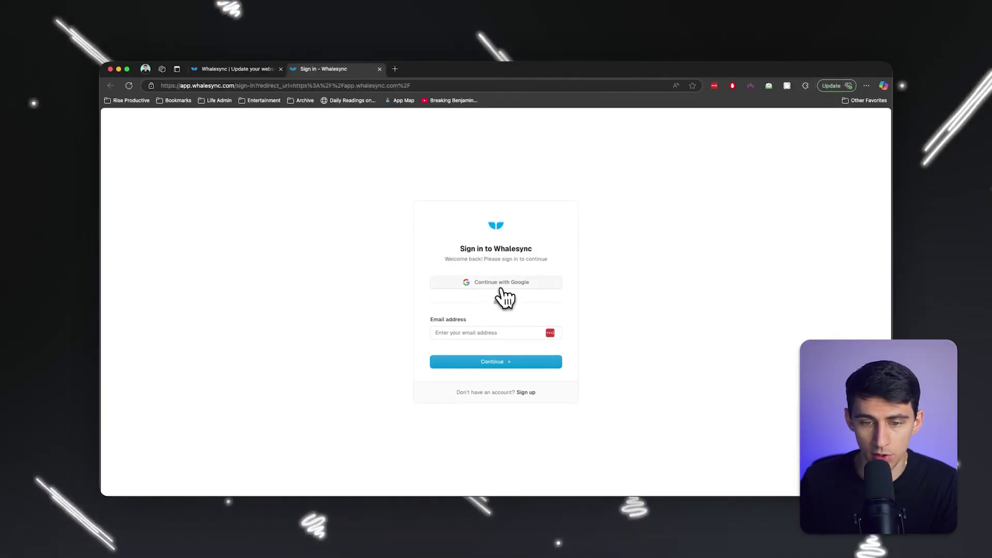
- Sign in to Whalesync with Google and choose Notion as the sync source
left_click(501, 287)
left_click(552, 194)
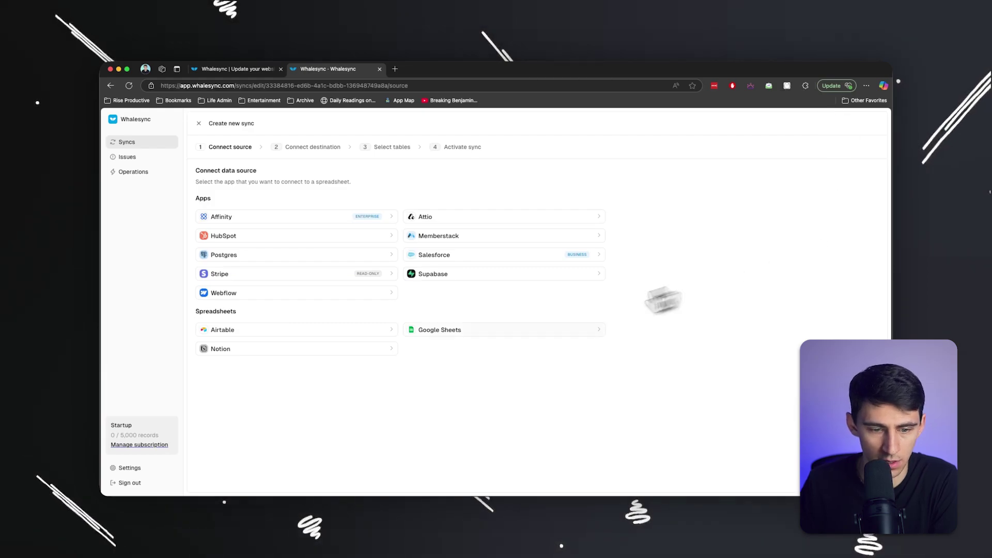
left_click(393, 349)
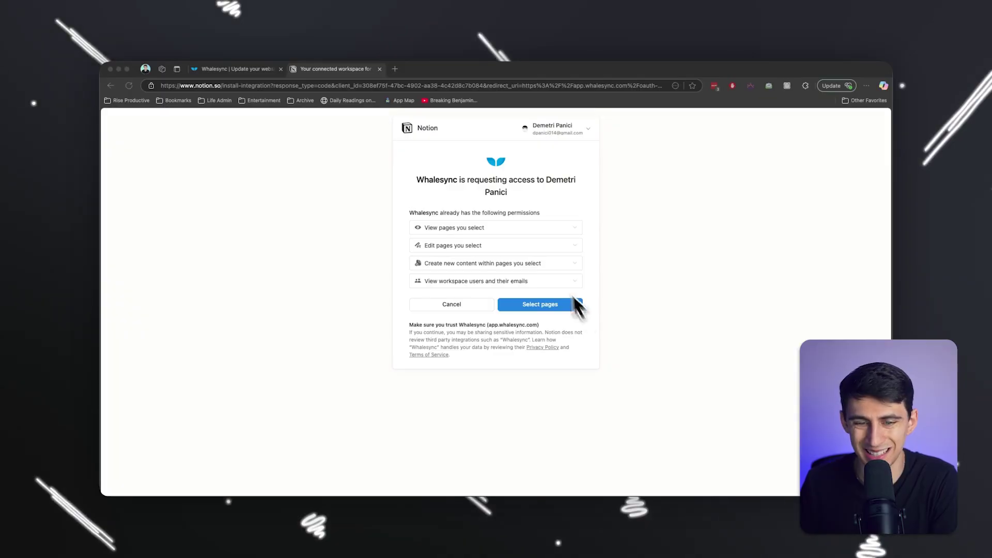
- Grant Whalesync access to the INT | Content Calendar page only
left_click(563, 308)
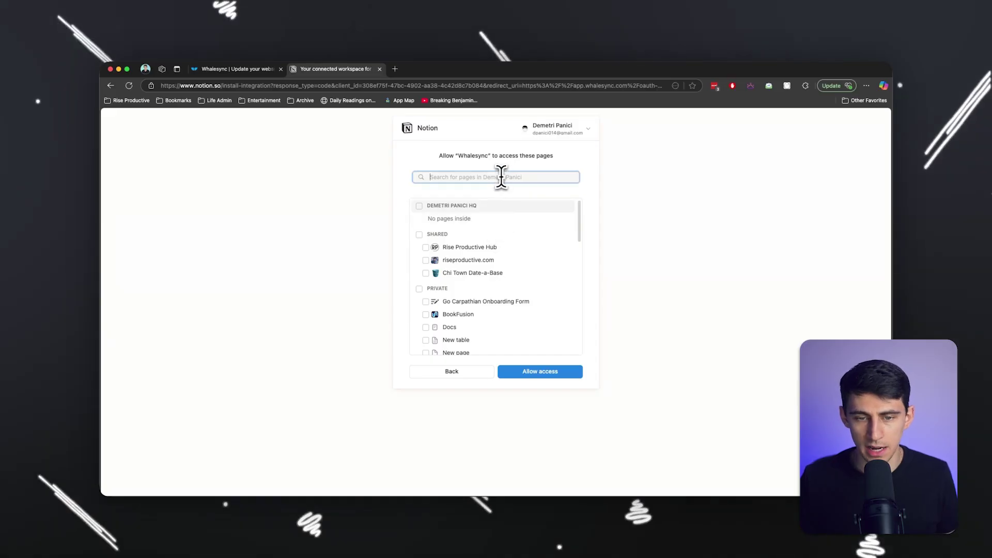
type("int content calendar")
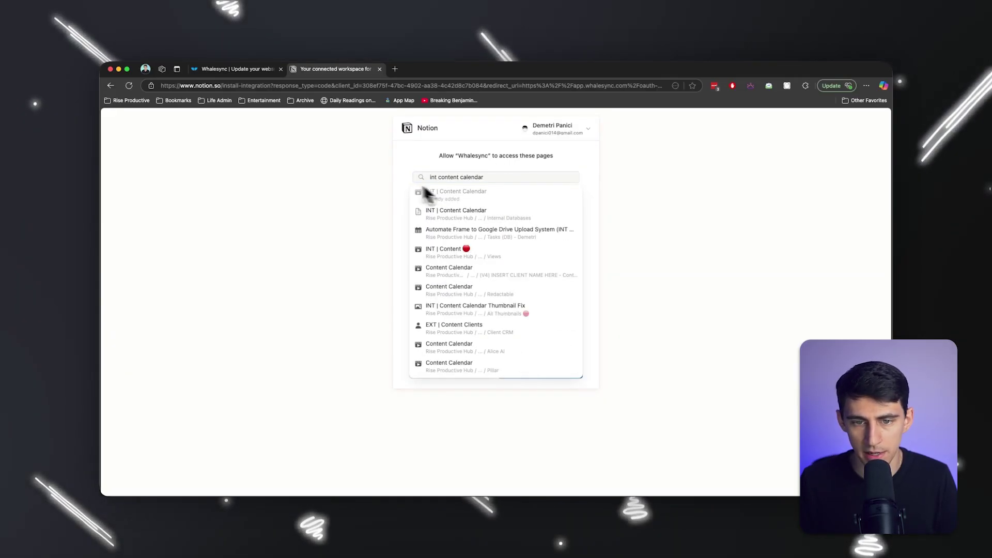
left_click(420, 195)
left_click(560, 373)
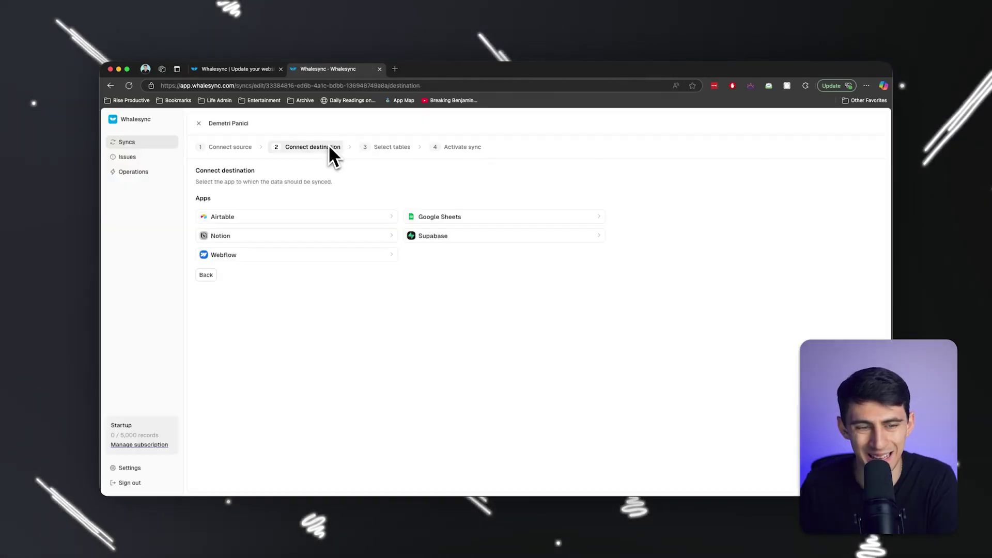
- Set Airtable as the destination, authorize it, and have Whalesync create new tables
left_click(349, 221)
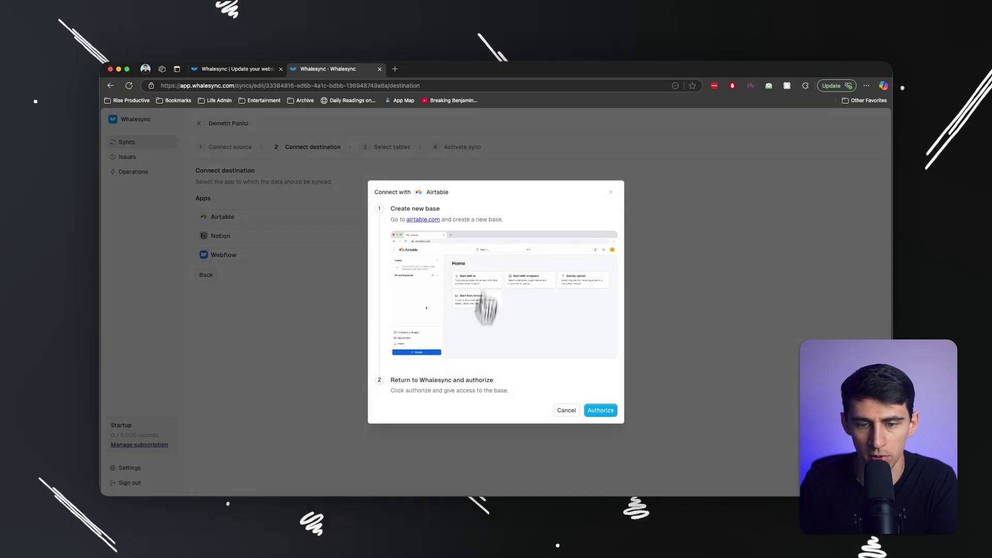
left_click(599, 410)
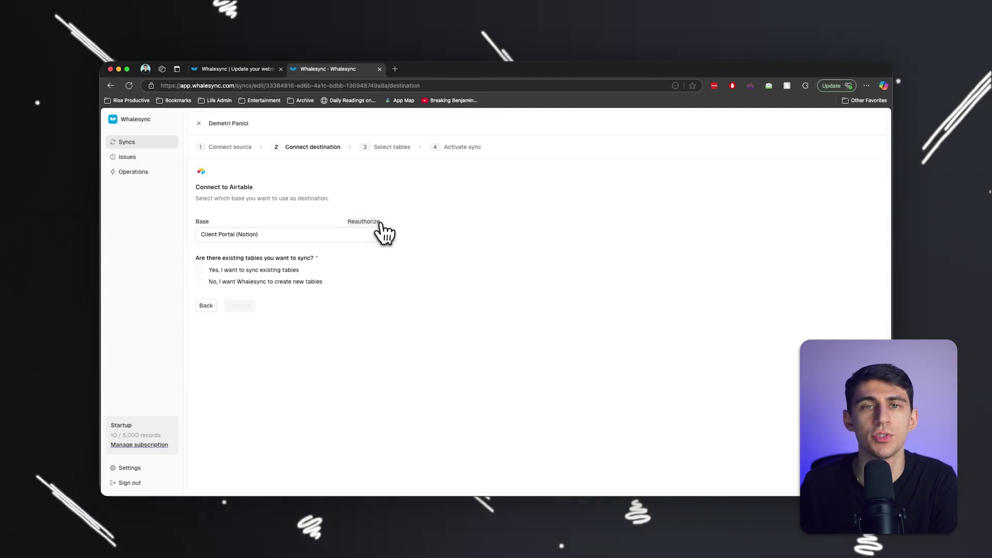
left_click(361, 279)
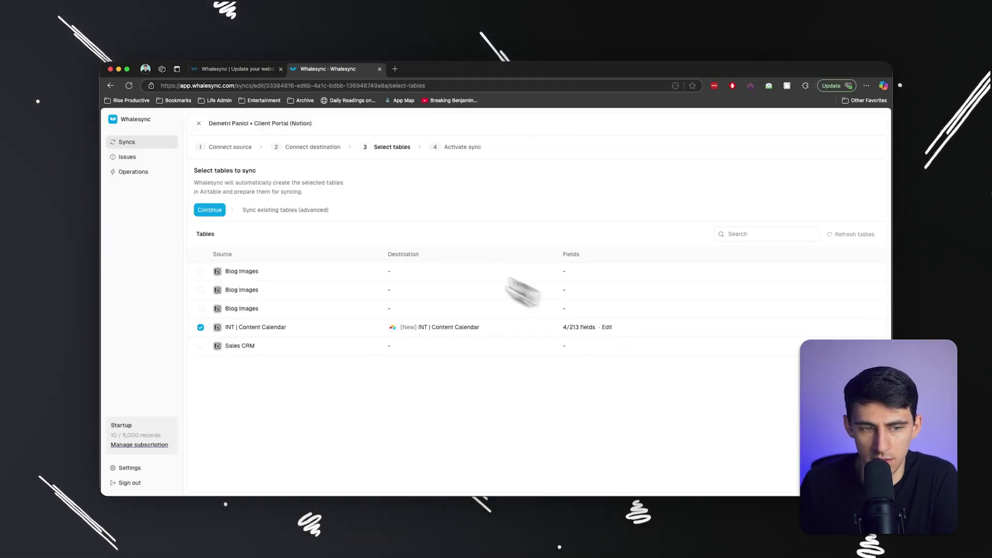
- Auto-create the INT | Content Calendar table in the Client Portal (Notion) base
left_click(214, 210)
left_click(558, 358)
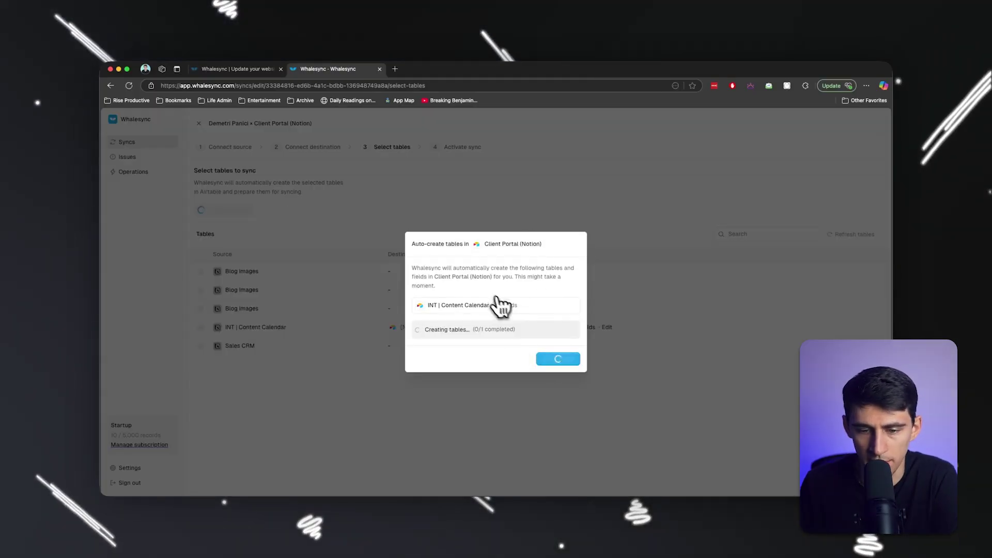
mouse_move(423, 487)
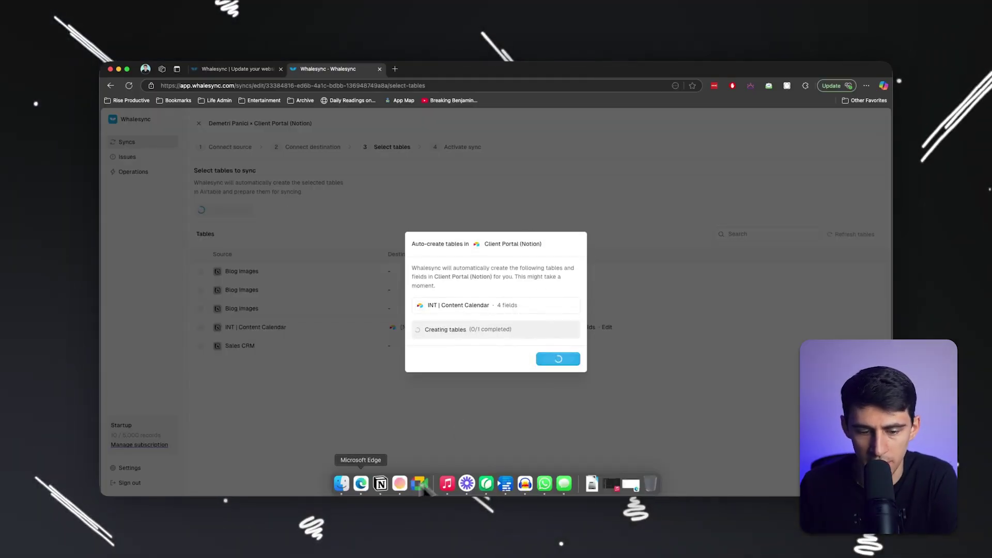
left_click(379, 485)
- Check the Notion content calendar and Client CRM pipeline, then open a new Edge tab
left_click(401, 72)
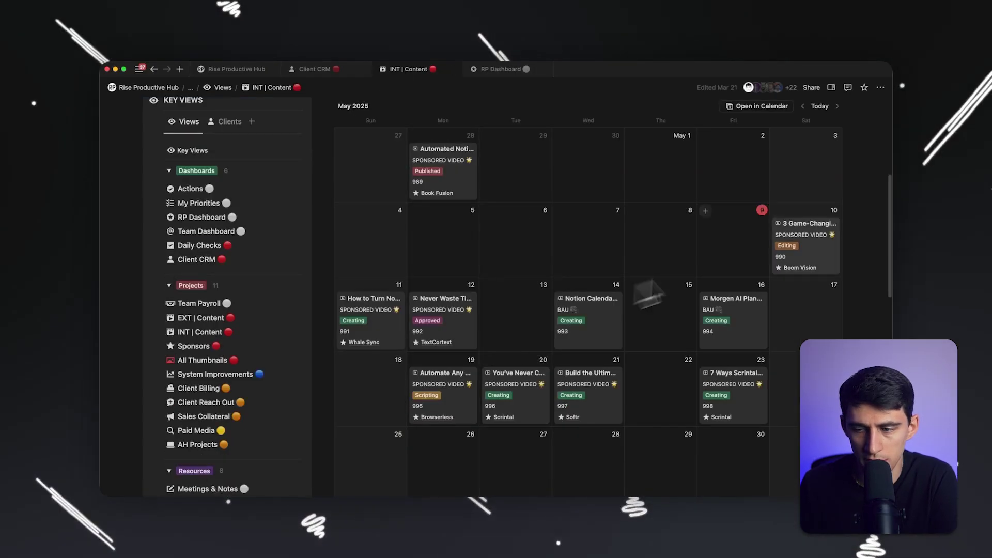
left_click(320, 70)
scroll(605, 344, "down", 5)
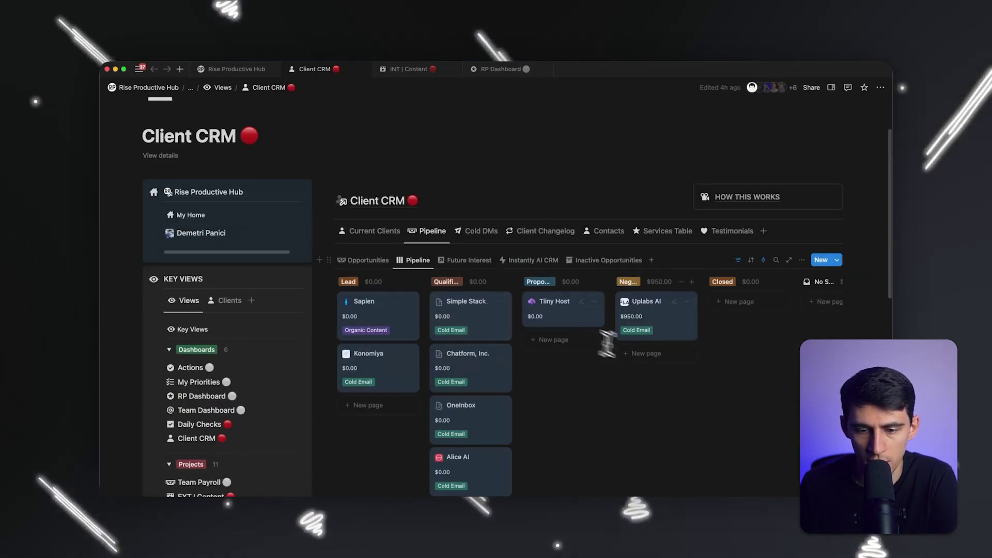
left_click_drag(647, 375, 410, 262)
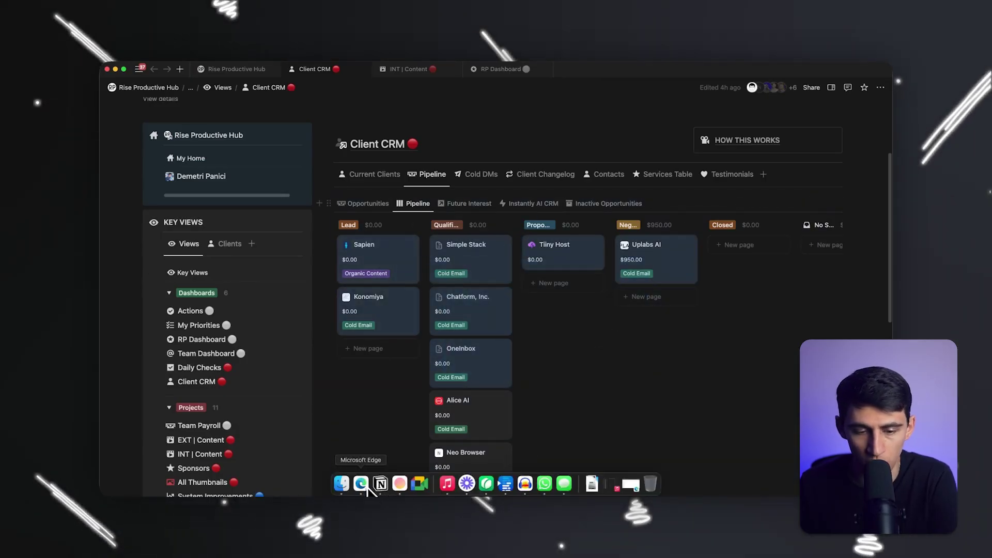
left_click(367, 487)
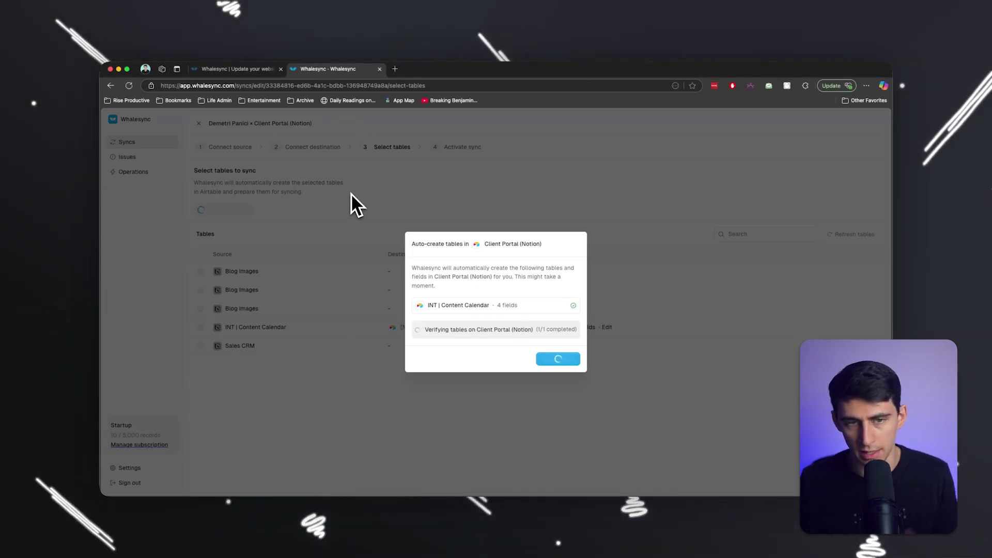
key("super+t")
- Go to airtable.com and open the Client Portal (Notion) base
type("airt")
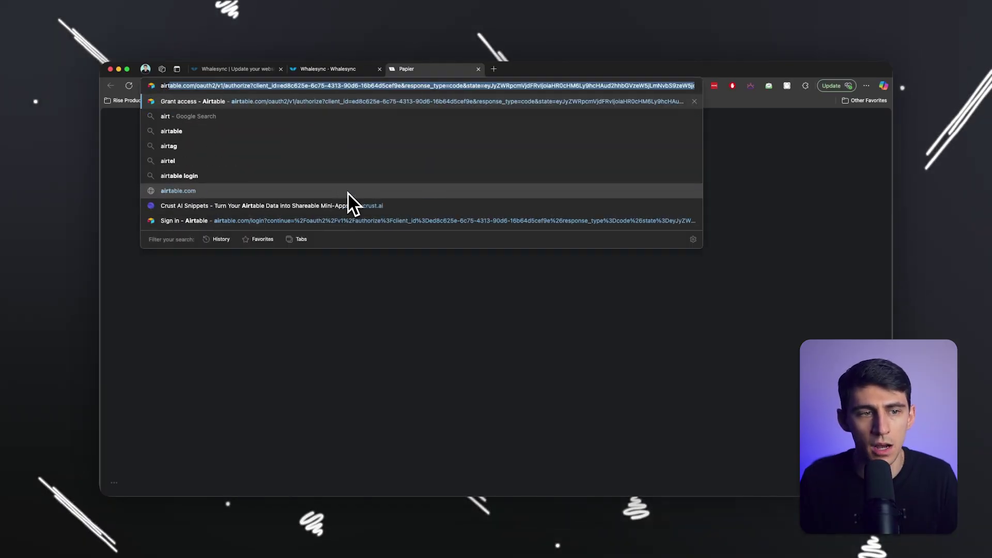
left_click(348, 193)
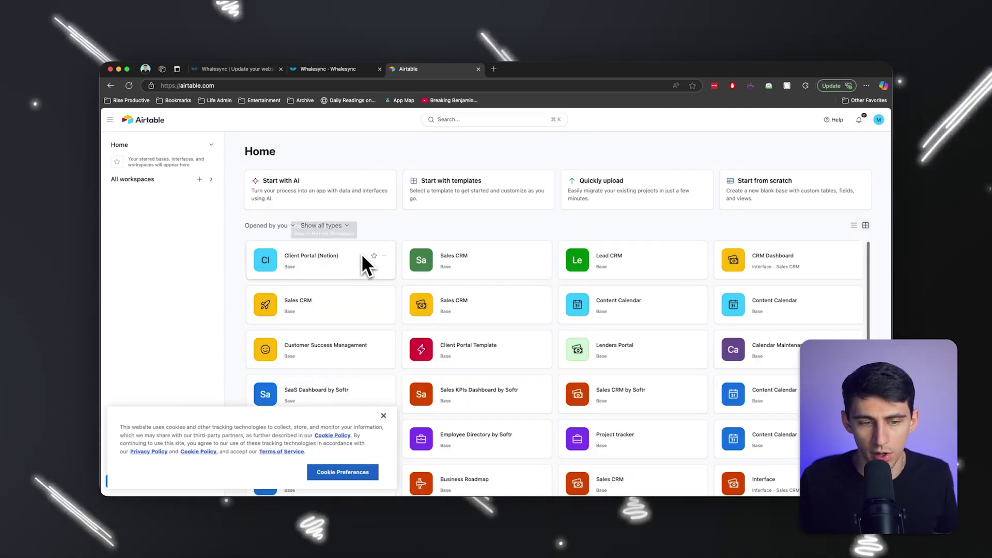
left_click(362, 256)
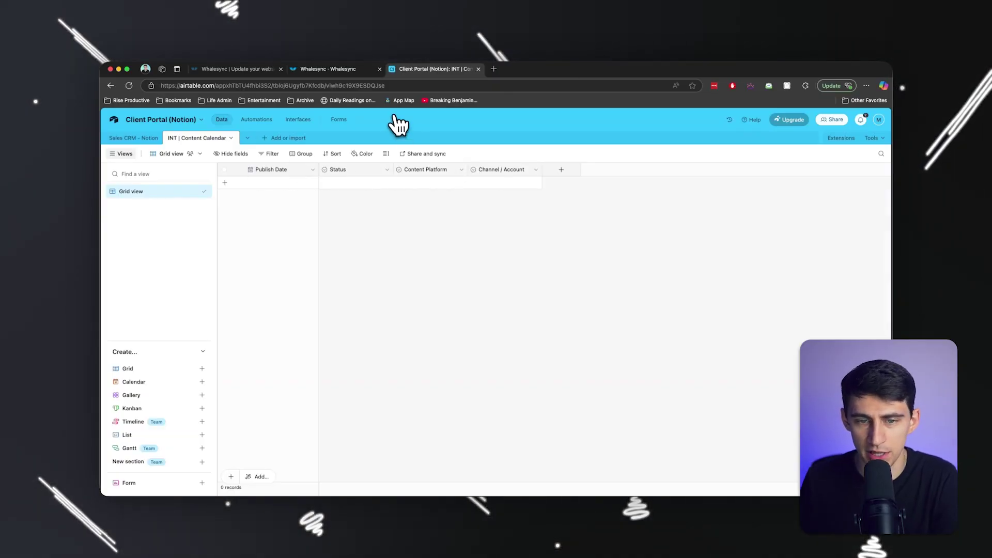
- Activate and confirm the Whalesync sync, then check its overview progress
left_click(315, 66)
left_click(240, 205)
left_click(566, 350)
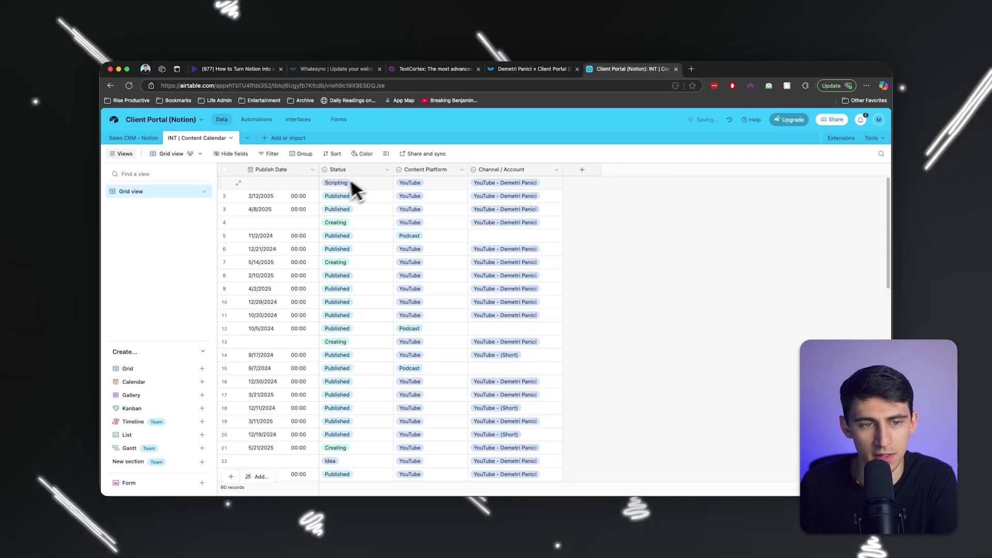
left_click(308, 171)
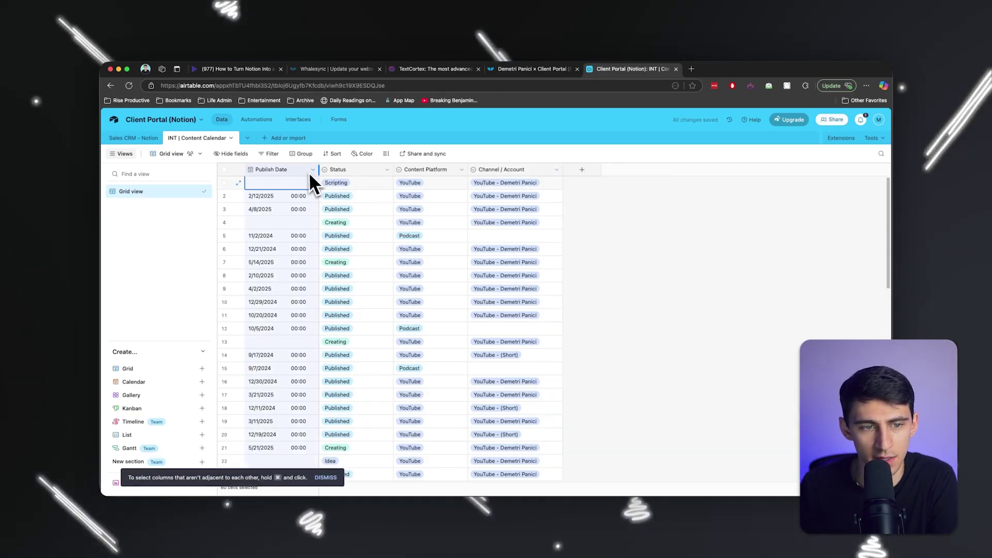
left_click(512, 70)
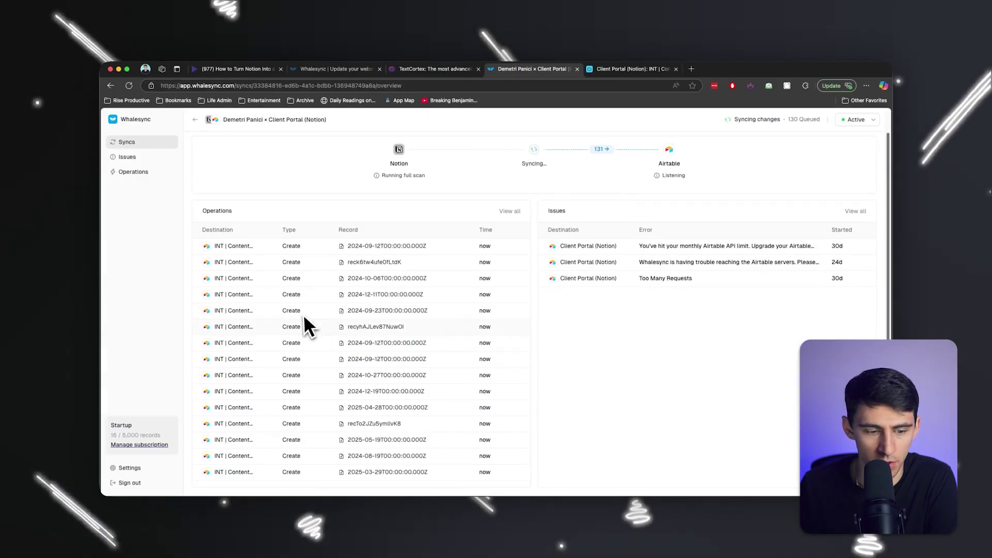
- Verify the 80 synced records in Airtable, then go to the Noloco home page
left_click(646, 70)
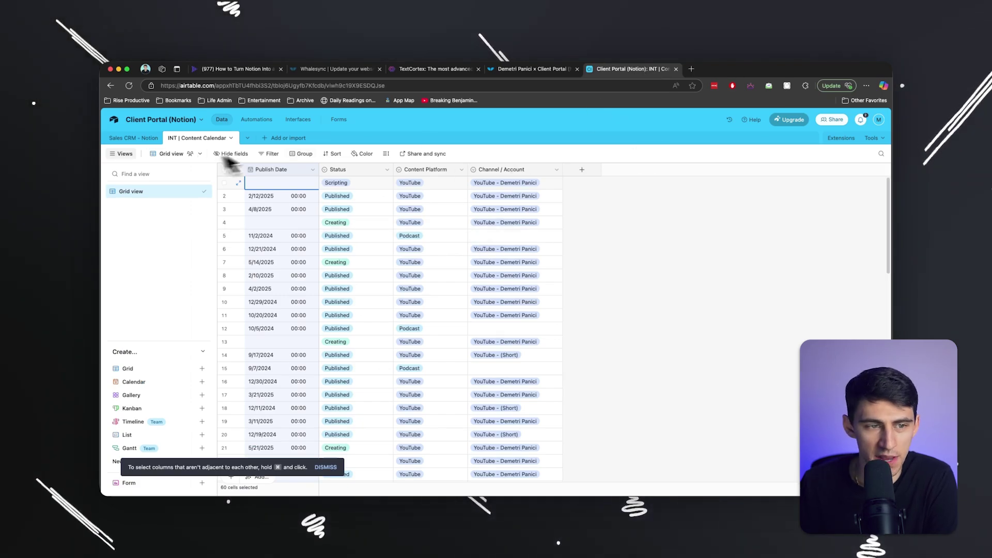
left_click(195, 192)
left_click(195, 192)
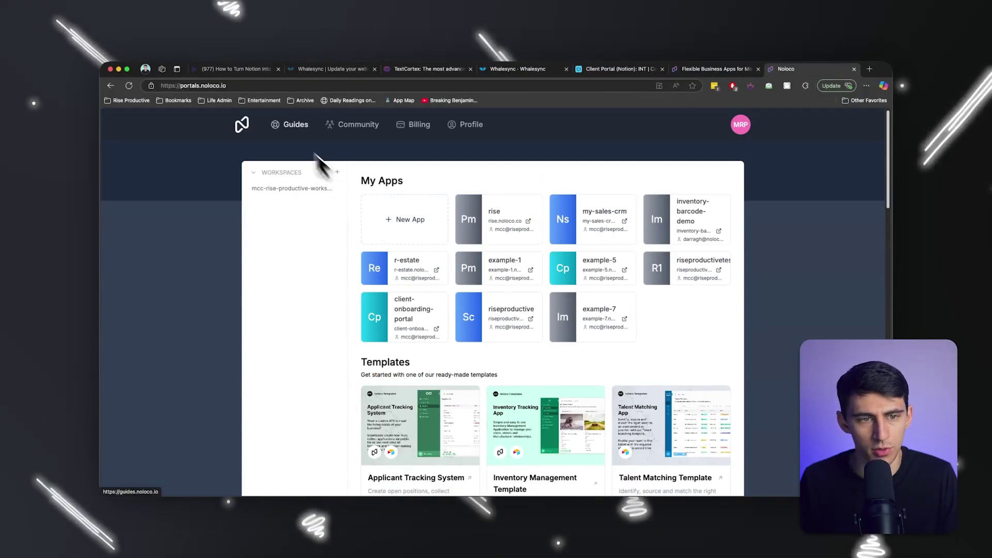
left_click(244, 122)
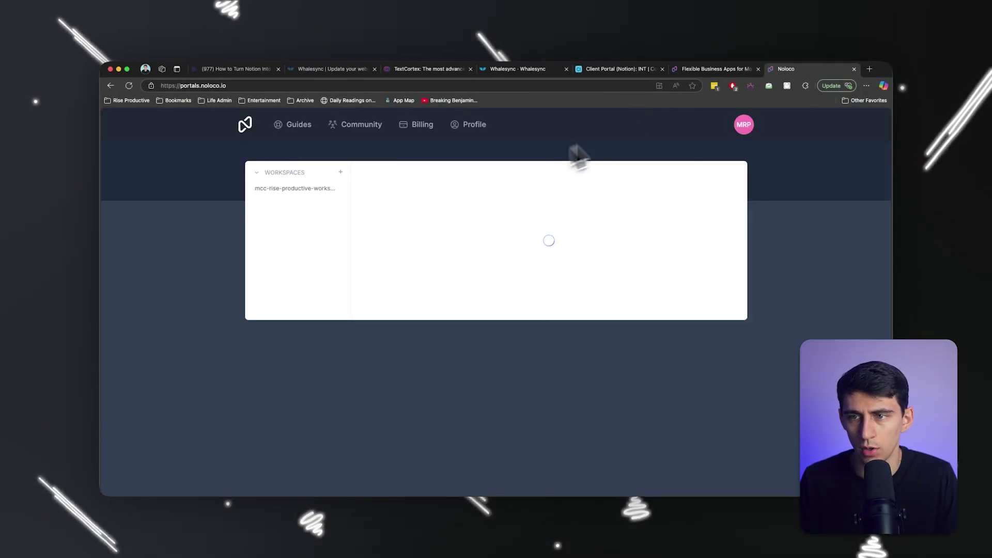
- Start a new Noloco app from an Airtable base, naming it 'client'
left_click(711, 68)
scroll(372, 224, "up", 20)
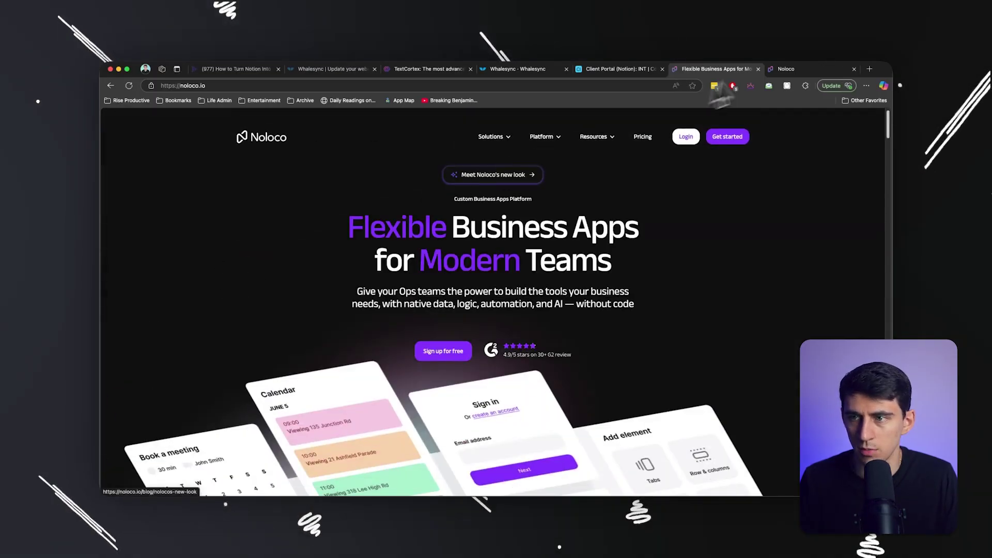
left_click(788, 68)
left_click(404, 219)
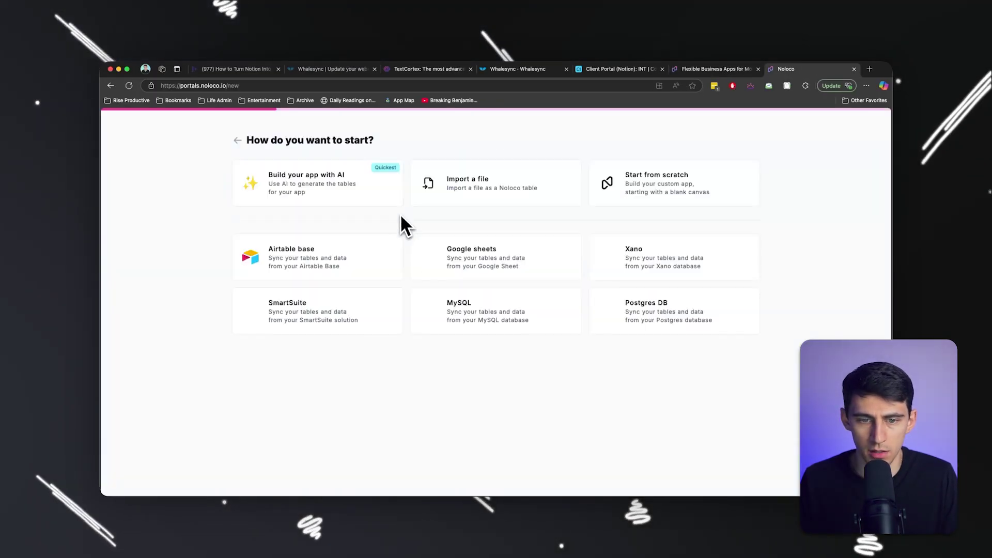
left_click(462, 279)
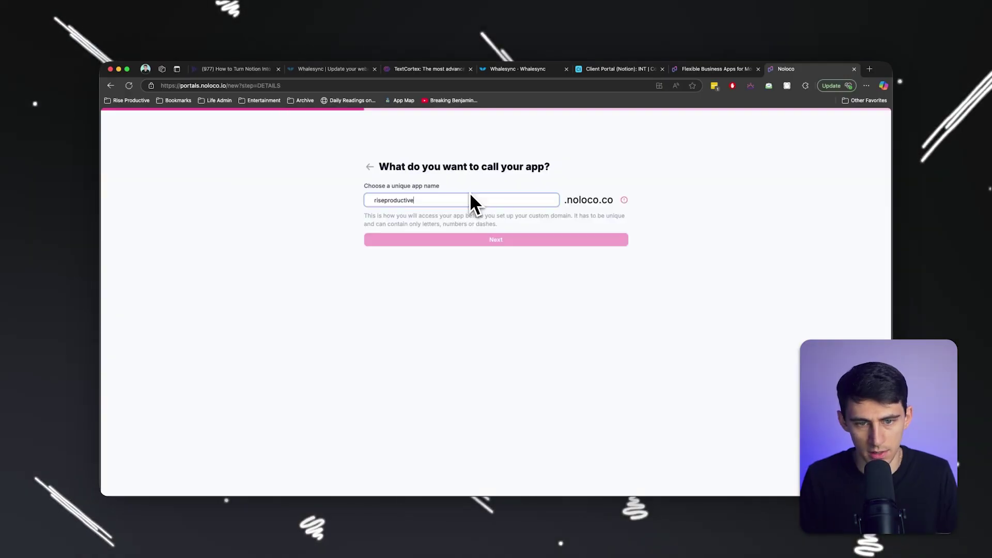
type("client")
key("Return")
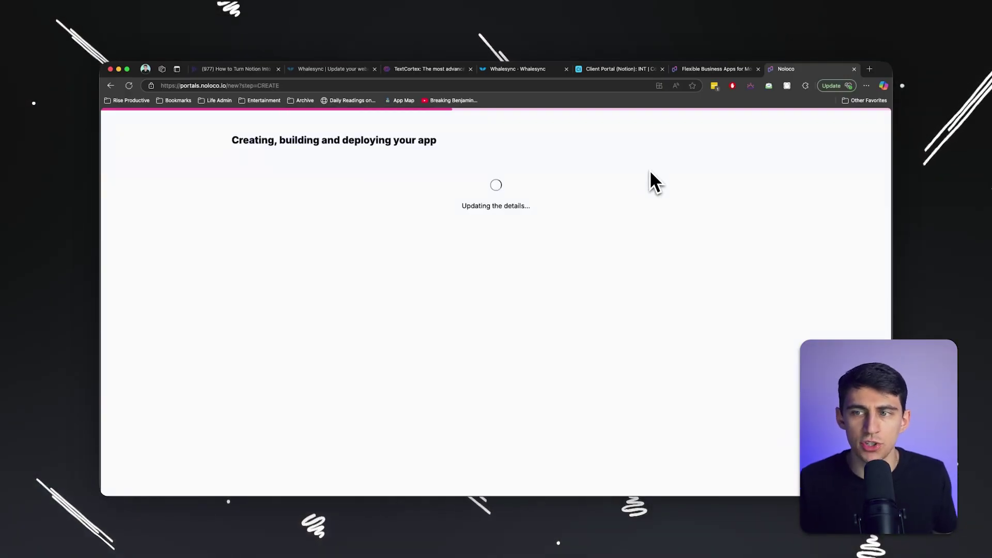
- Look over the Airtable INT | Content Calendar table while Noloco's import runs
left_click(619, 71)
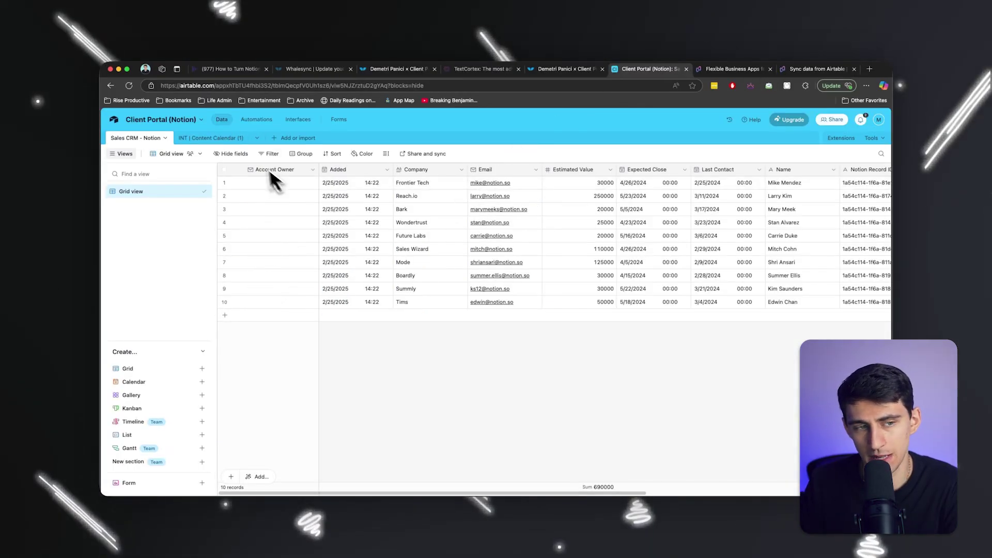
left_click(211, 138)
left_click_drag(277, 195, 619, 349)
scroll(619, 346, "up", 10)
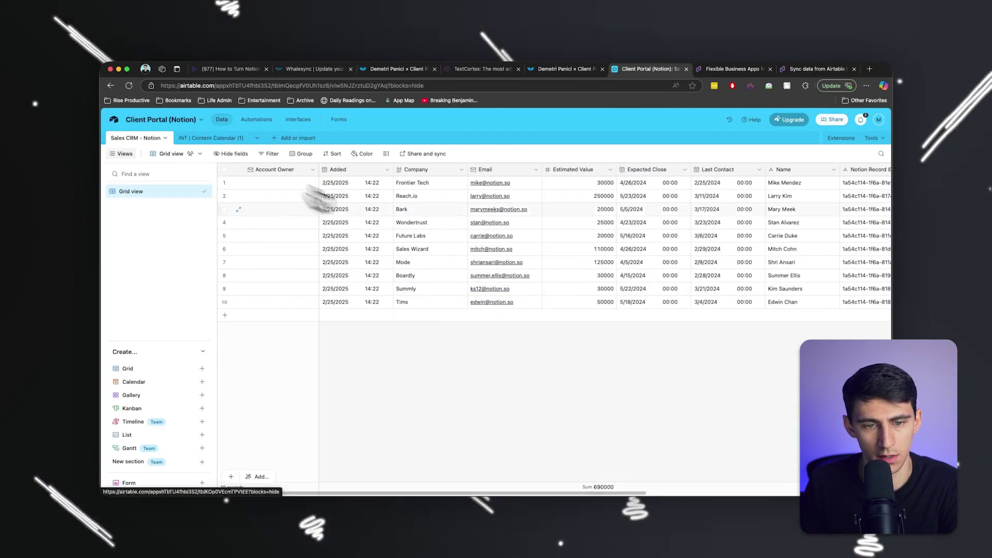
left_click(788, 71)
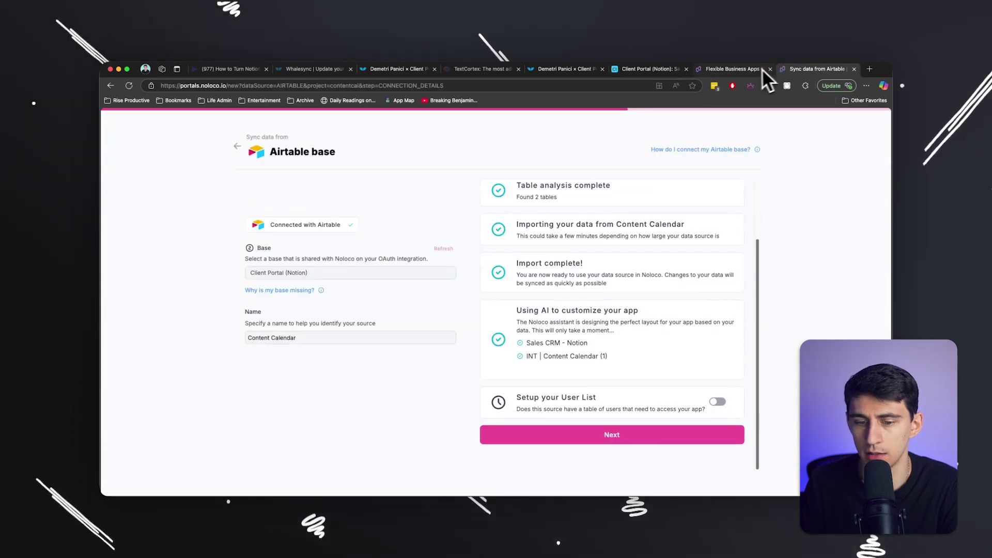
- Finish the import, open the INT | Content Calendar (1) page, and publish the app
left_click(587, 437)
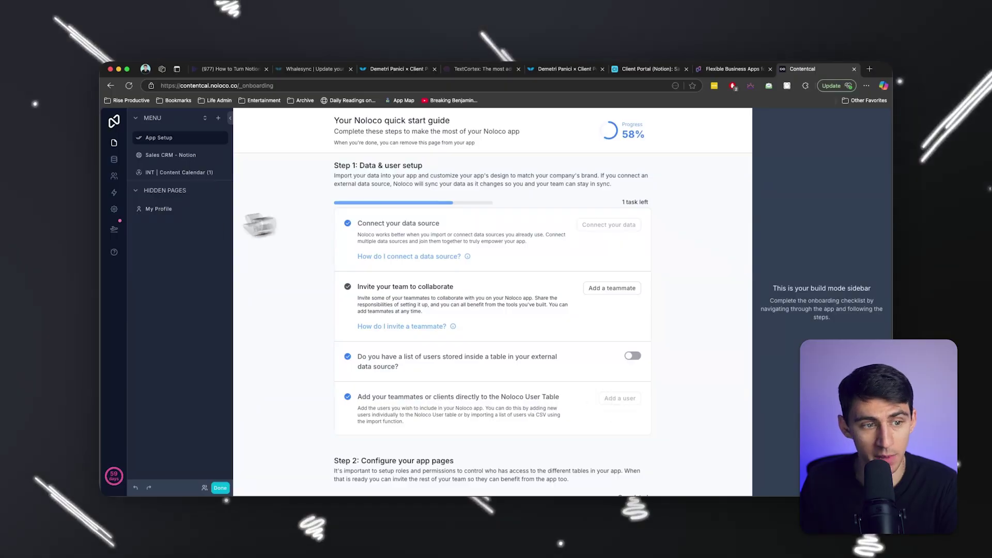
left_click(181, 174)
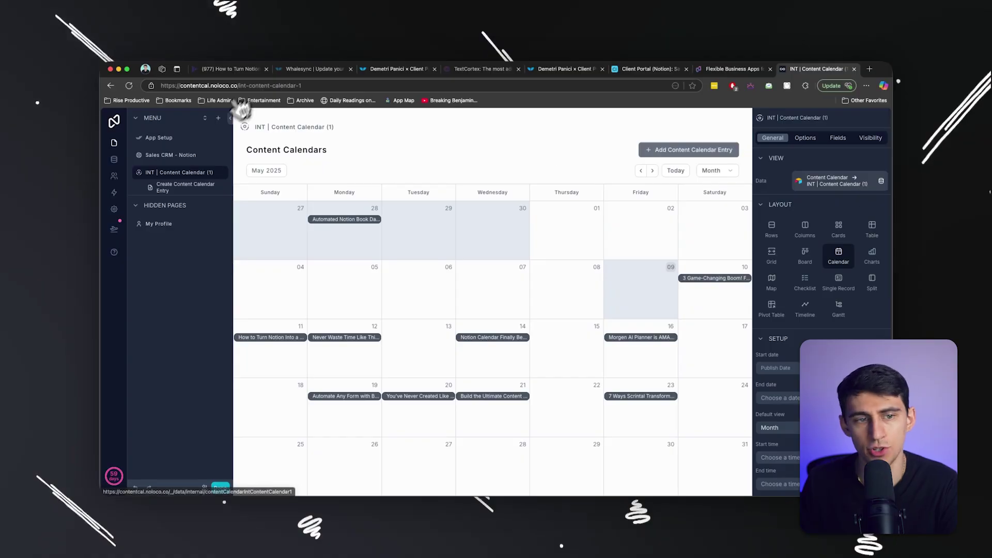
left_click(115, 230)
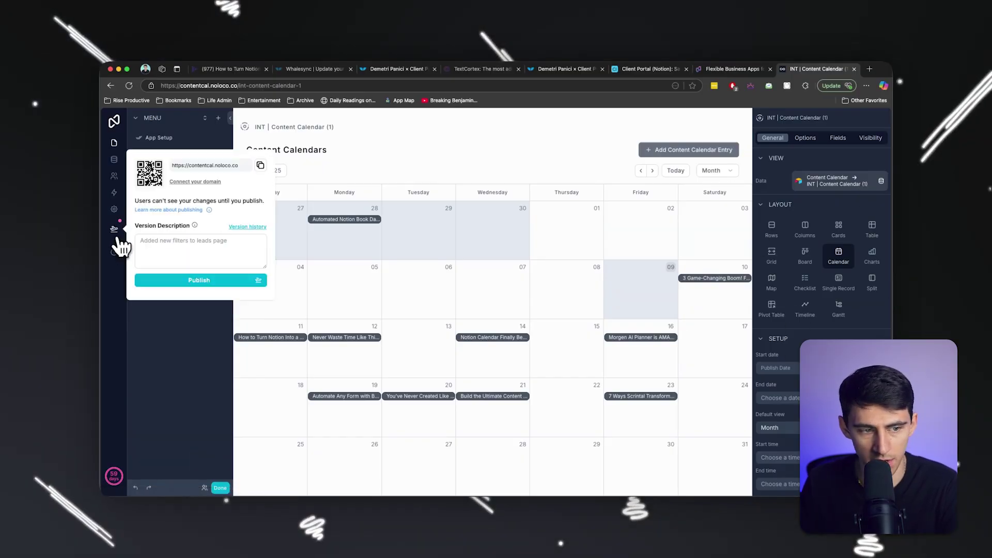
left_click(227, 281)
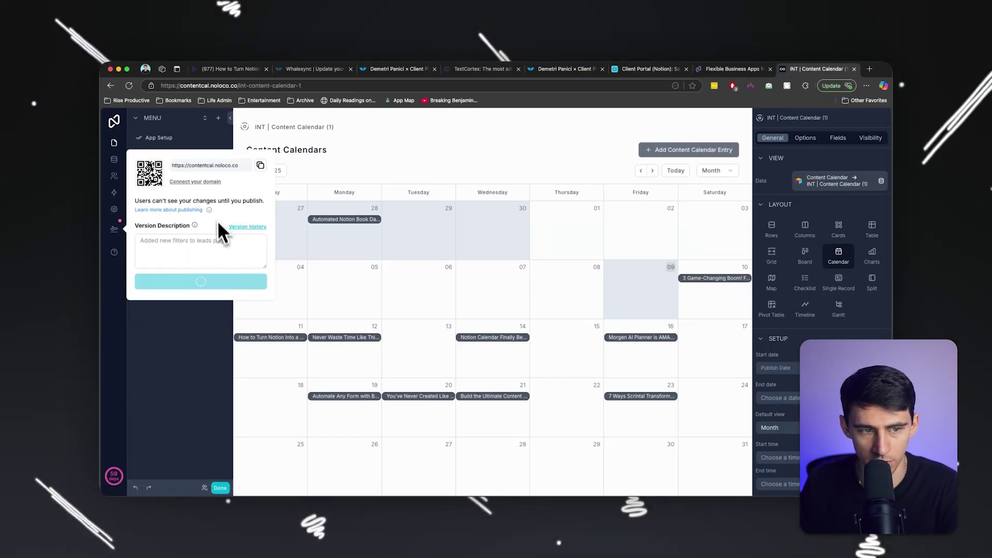
- Load the published app's link in a new tab and open its INT | Content Calendar (1) page
left_click(254, 166)
type("https://contentcal.noloco.co")
key("Return")
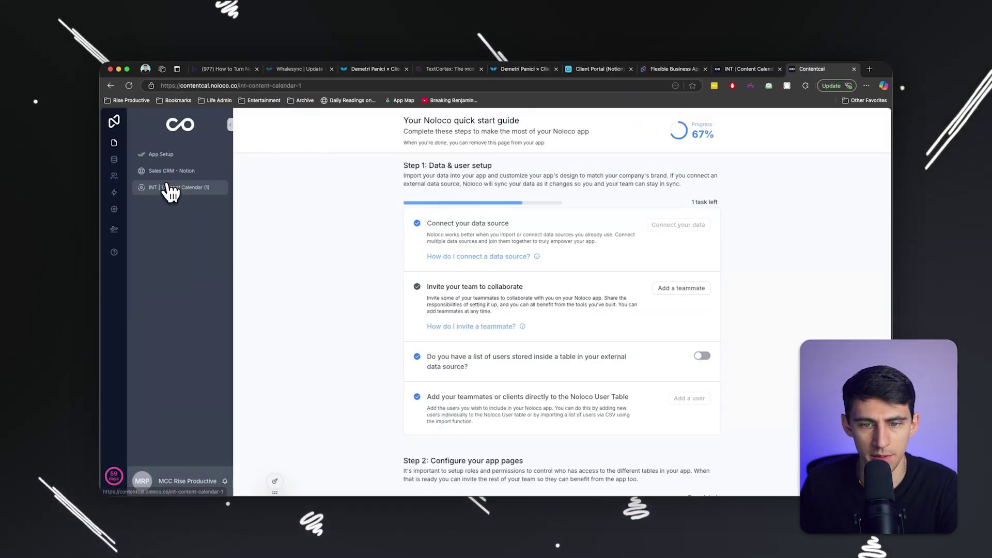
left_click(165, 187)
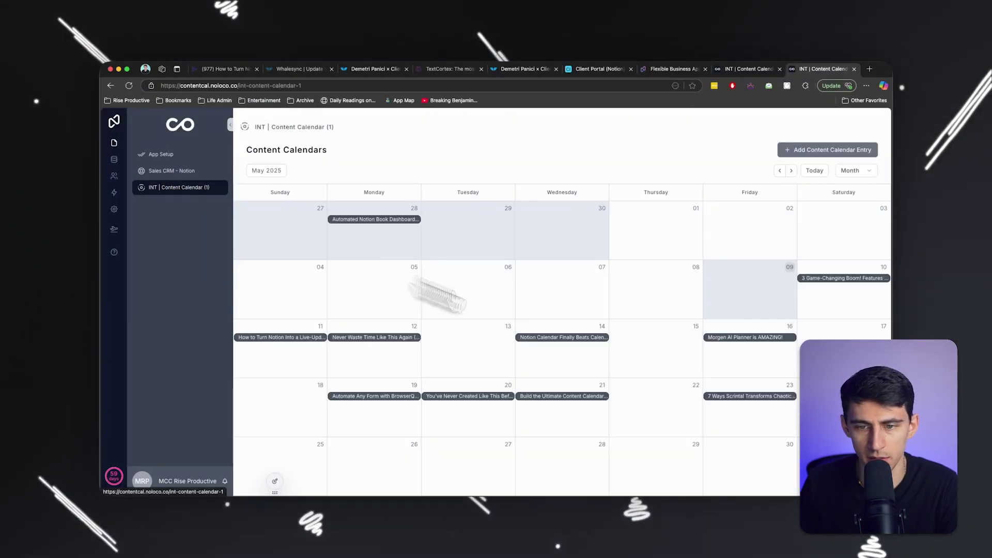
- Flip the calendar ahead a month and back to May 2025, then open Sales CRM - Notion
left_click(792, 171)
left_click(780, 170)
left_click(166, 171)
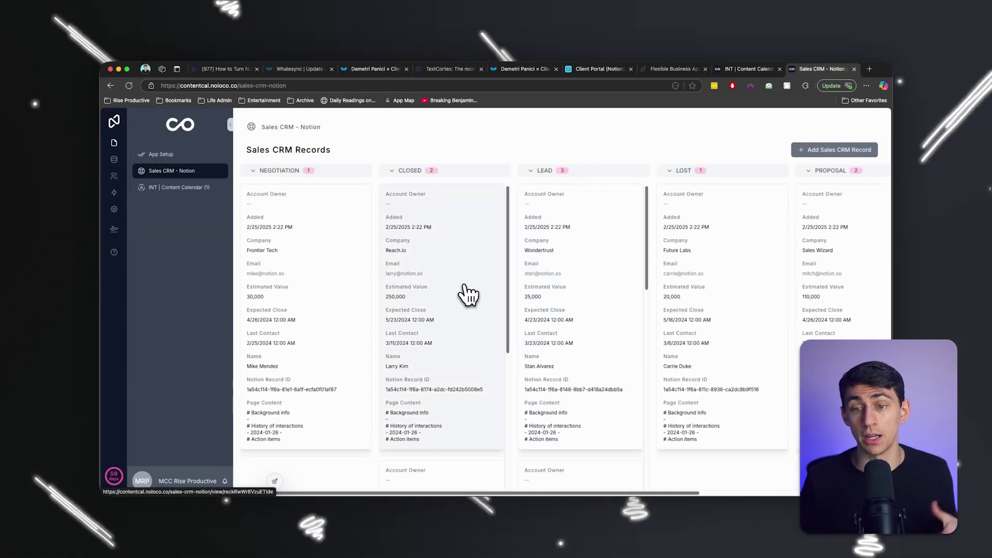
- Scroll through the Closed and Lead deal columns on the Noloco Sales CRM board
scroll(469, 295, "down", 3)
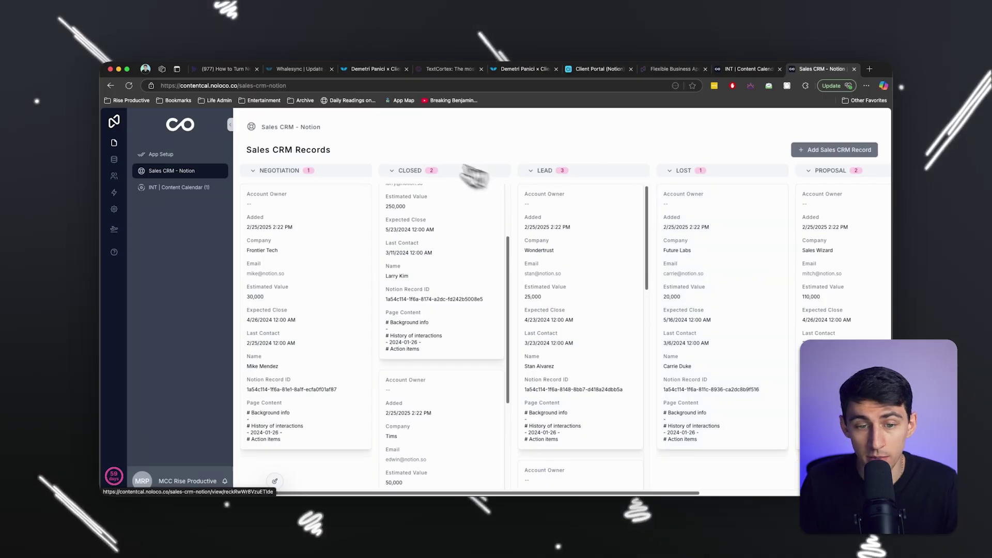
scroll(489, 223, "up", 3)
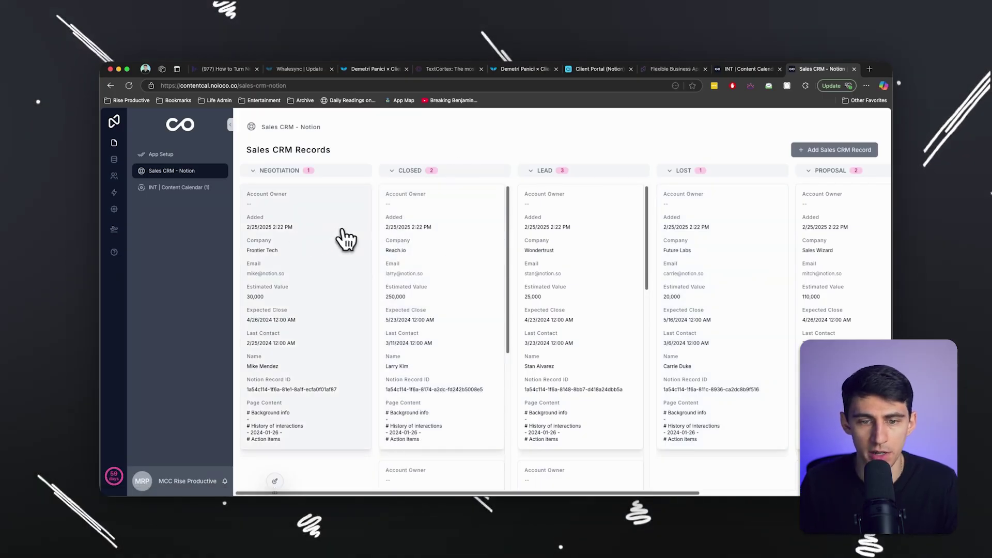
scroll(632, 267, "down", 6)
mouse_move(391, 494)
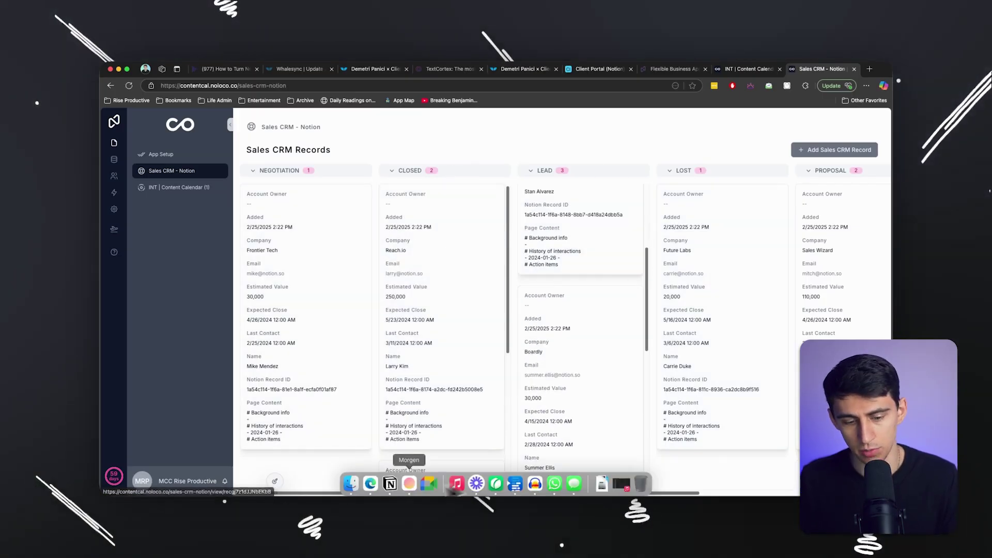
left_click(390, 485)
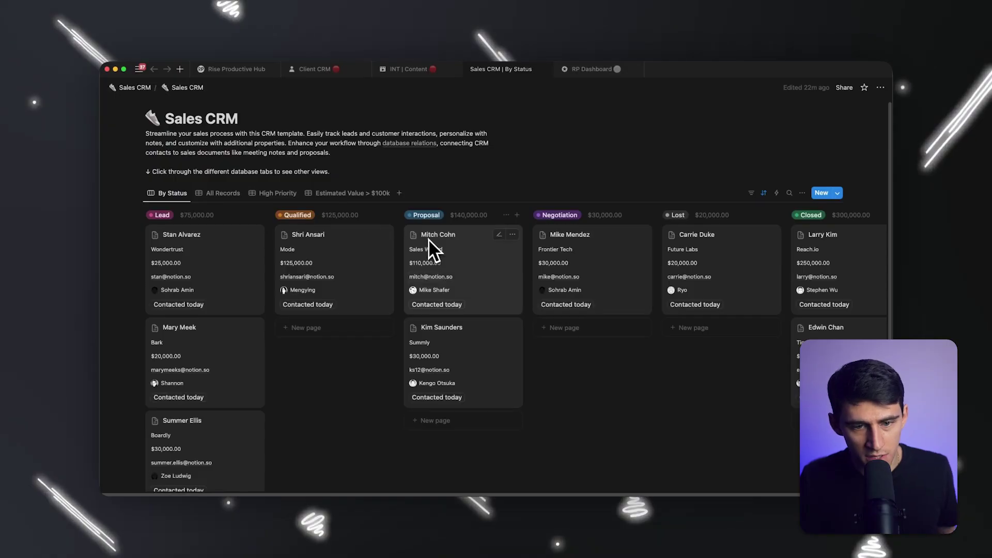
scroll(432, 248, "down", 2)
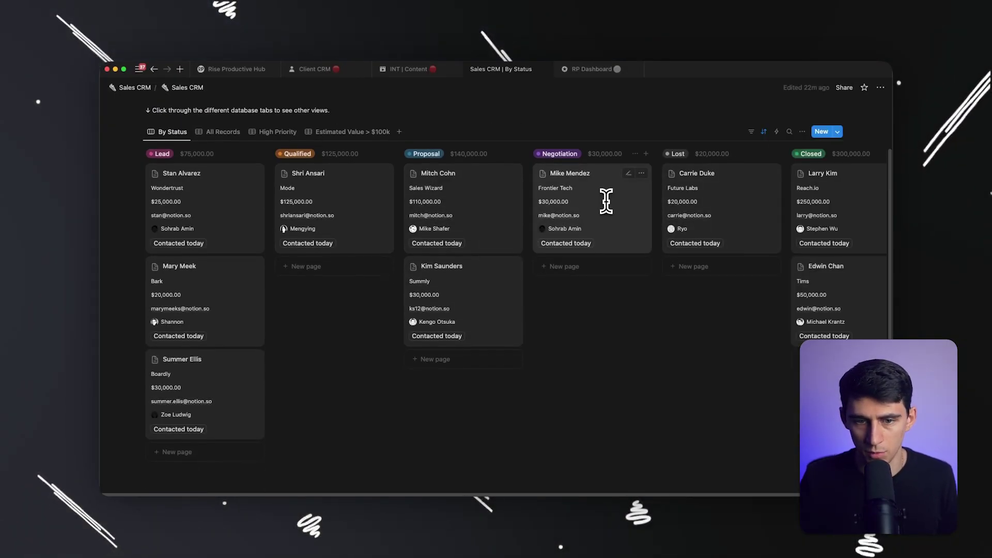
left_click(427, 202)
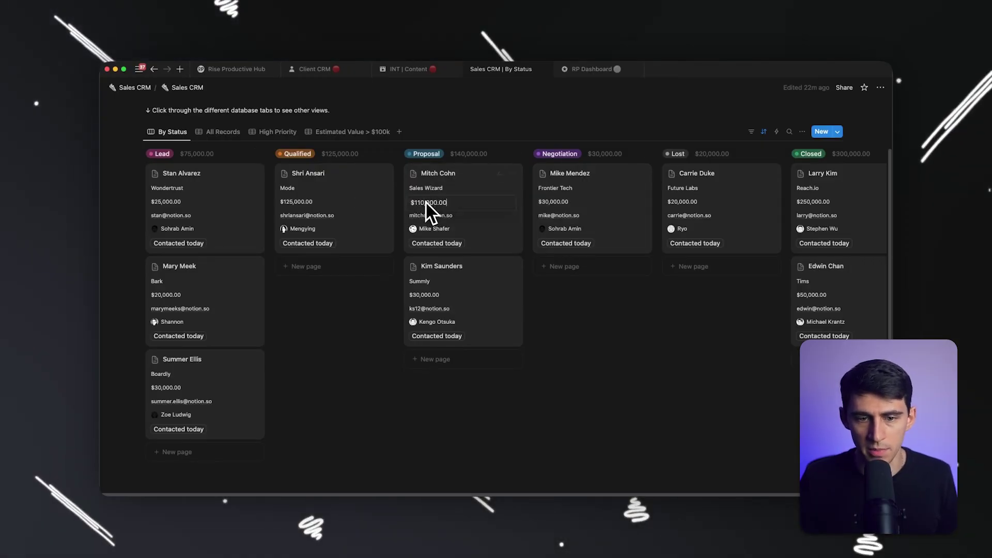
key("Escape")
left_click(321, 231)
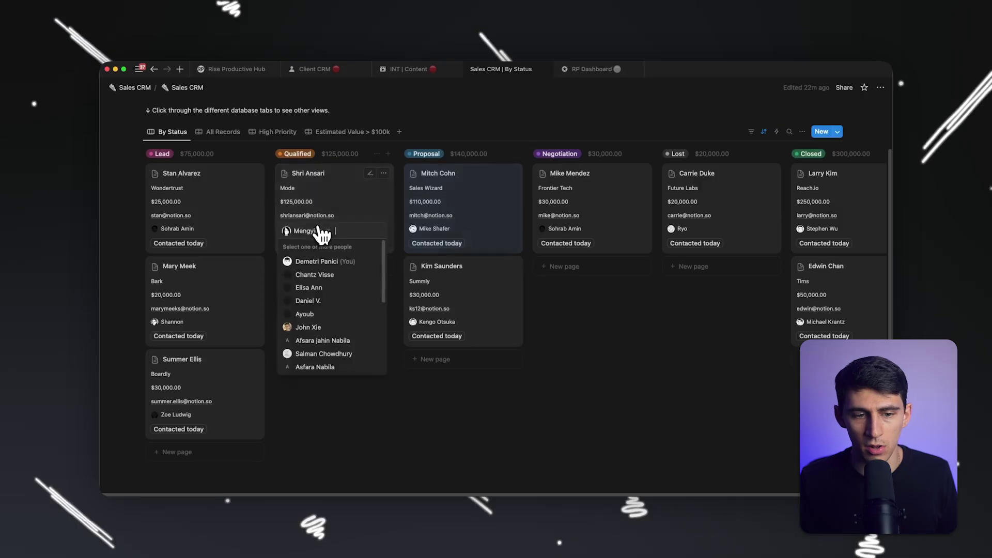
key("Escape")
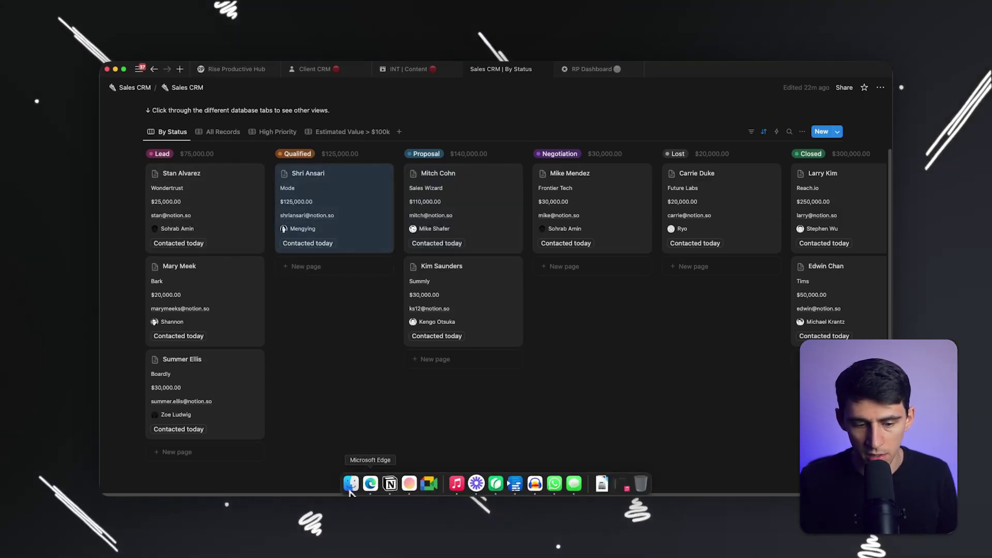
left_click(370, 483)
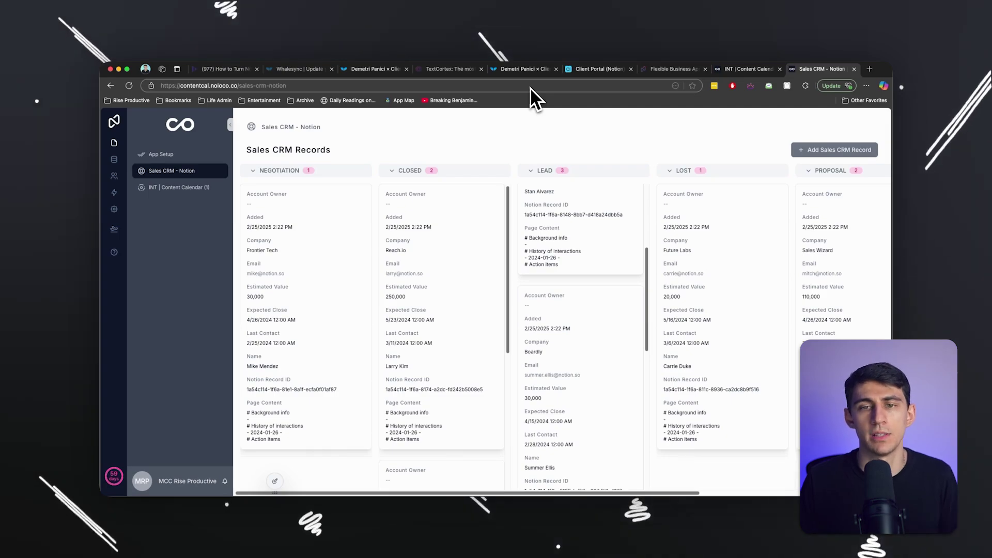
- Scroll through the Closed and Lead columns of the Noloco Sales CRM board
scroll(476, 219, "down", 3)
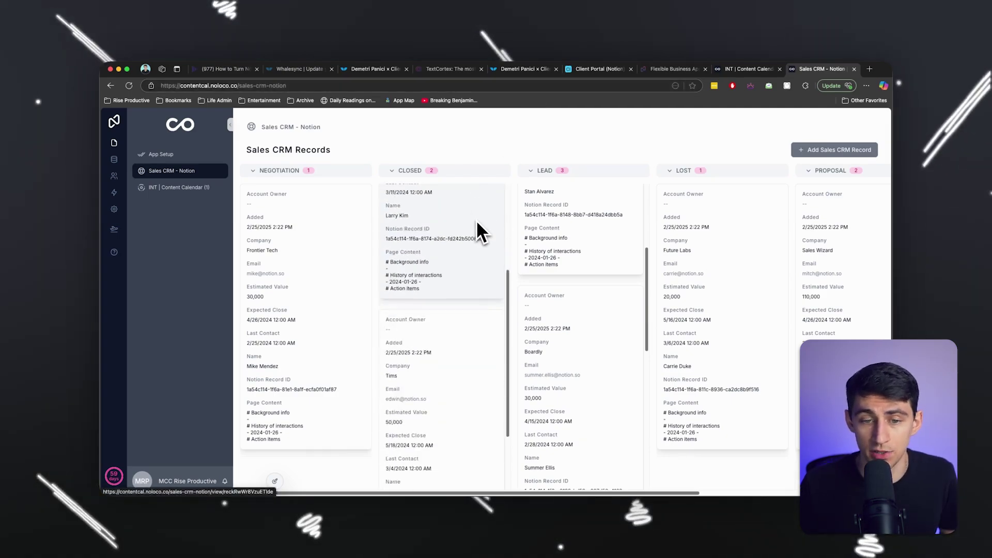
scroll(476, 220, "up", 3)
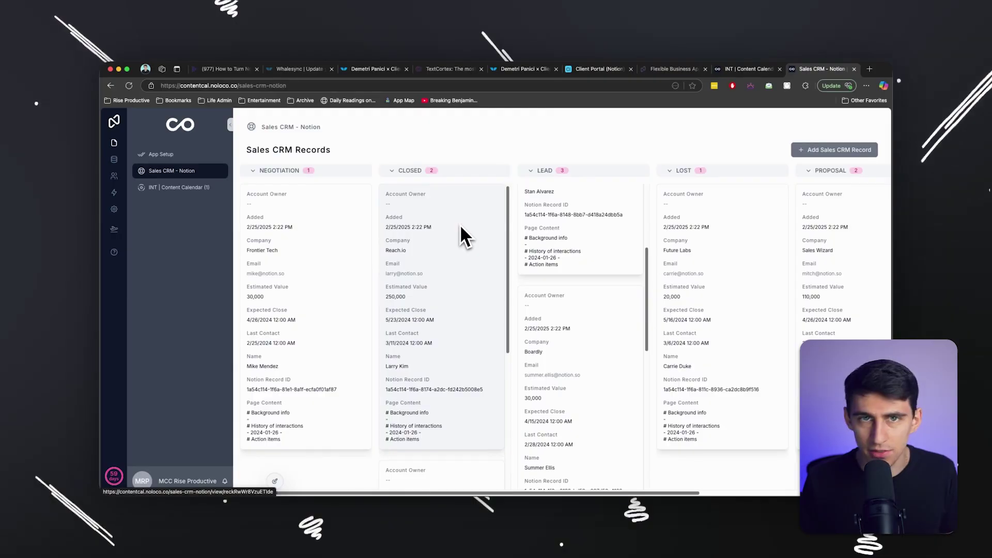
scroll(579, 258, "up", 3)
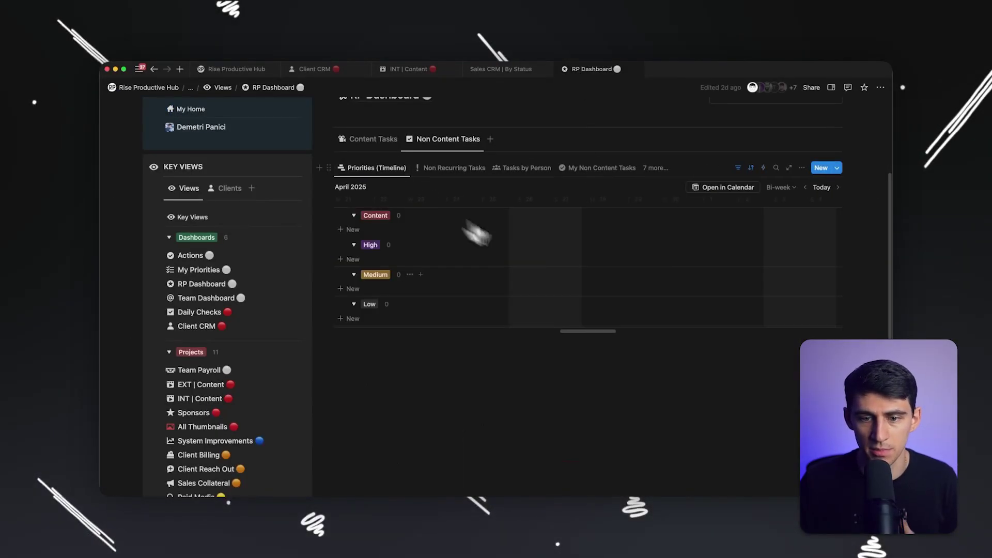
- Jump the RP Dashboard timeline to today, then open the Team Dashboard's Team Directory table
left_click(820, 188)
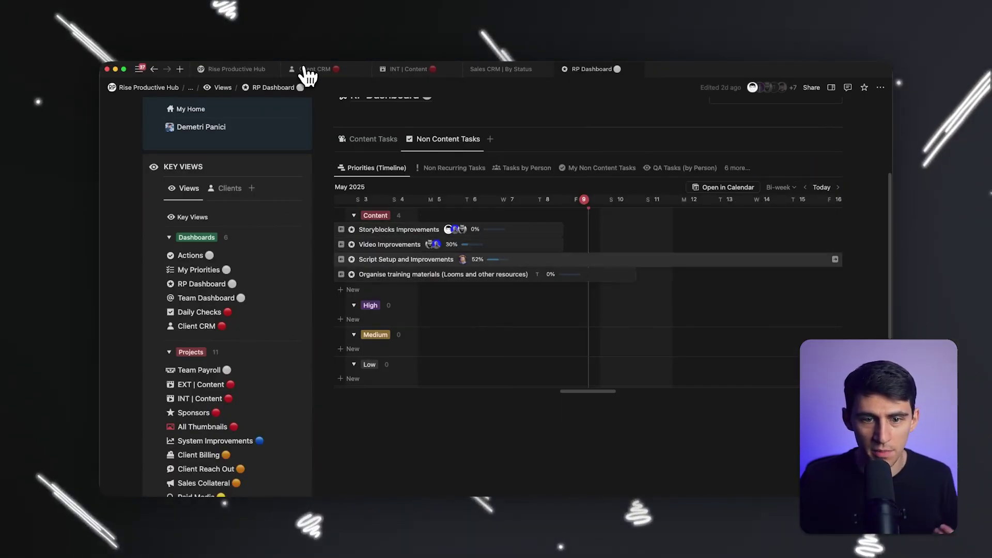
left_click(217, 298)
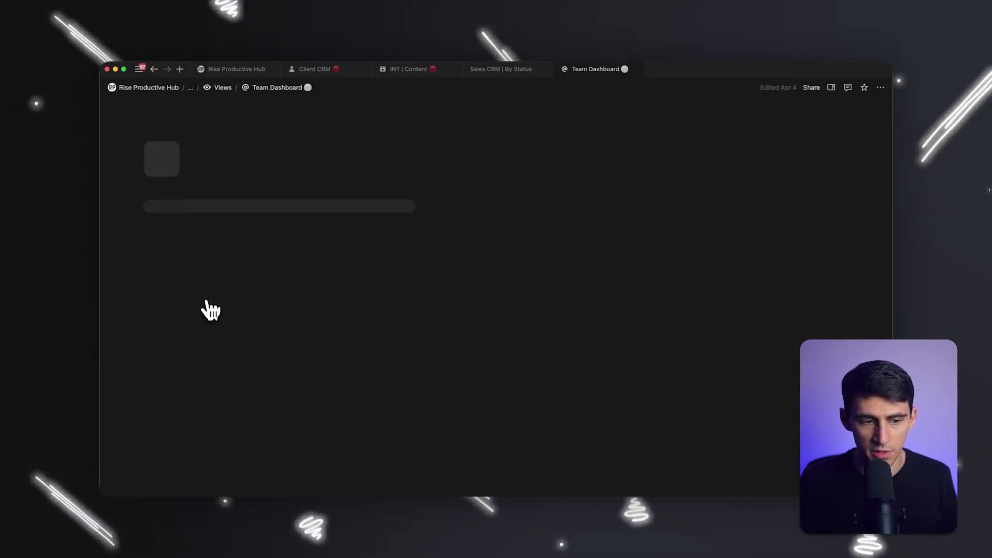
scroll(408, 362, "down", 3)
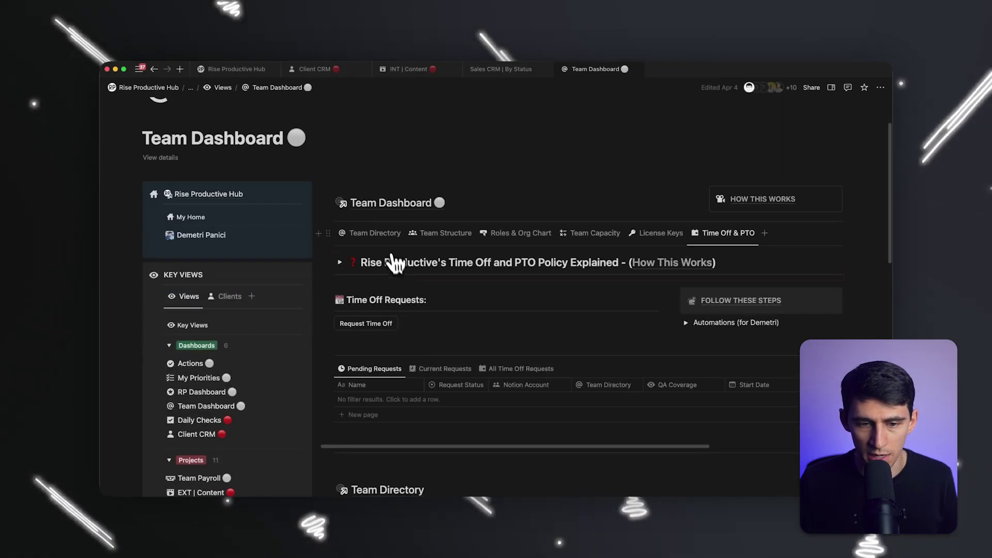
left_click(386, 240)
scroll(641, 284, "down", 5)
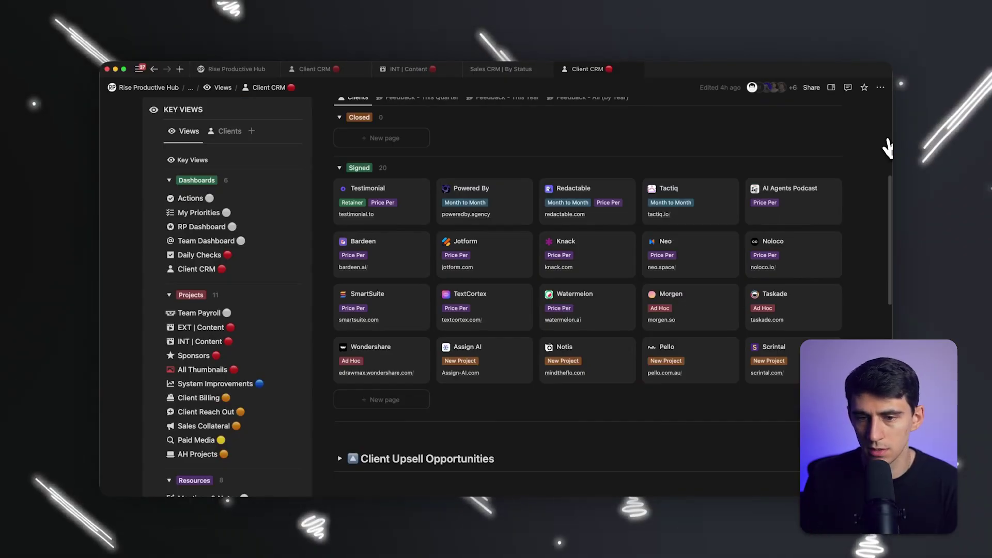
- Browse the Powered By client page, then return to the Whalesync sync tab in the browser
left_click(517, 205)
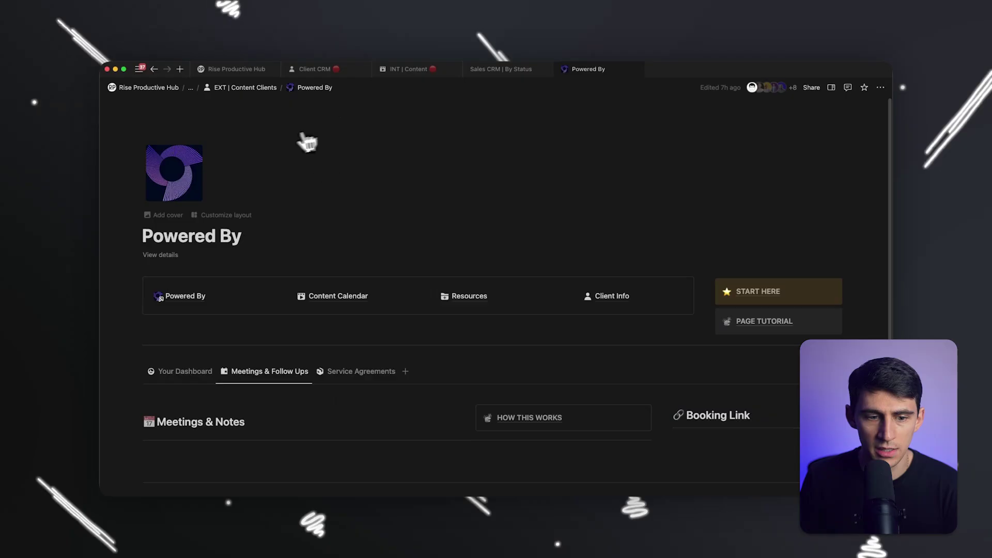
scroll(531, 405, "down", 3)
scroll(525, 377, "up", 3)
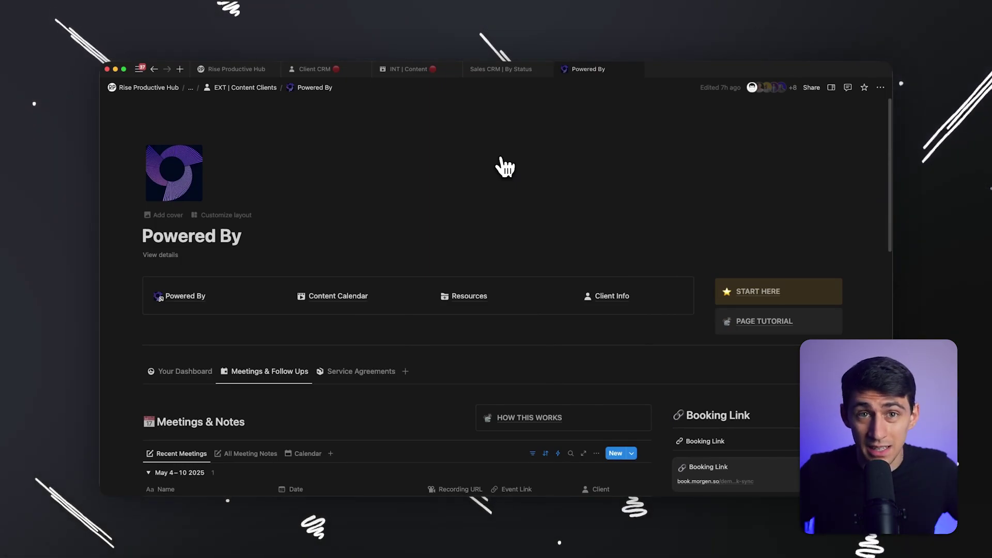
scroll(572, 283, "down", 15)
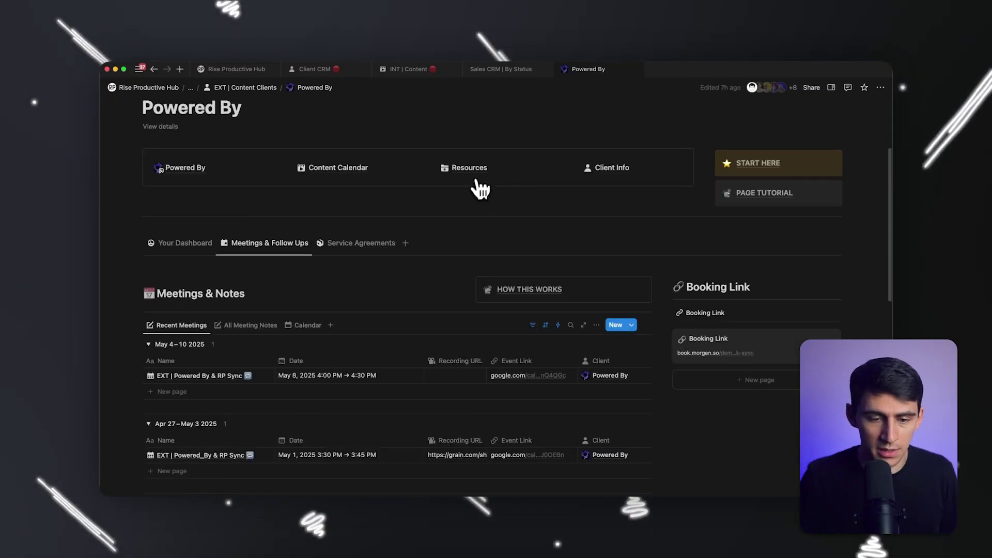
scroll(589, 291, "up", 15)
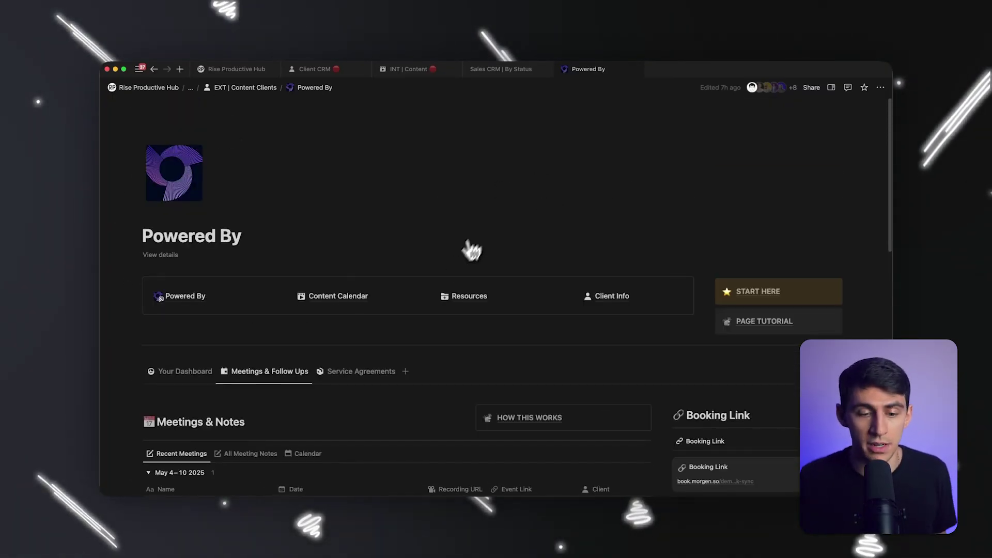
left_click(383, 486)
left_click(514, 74)
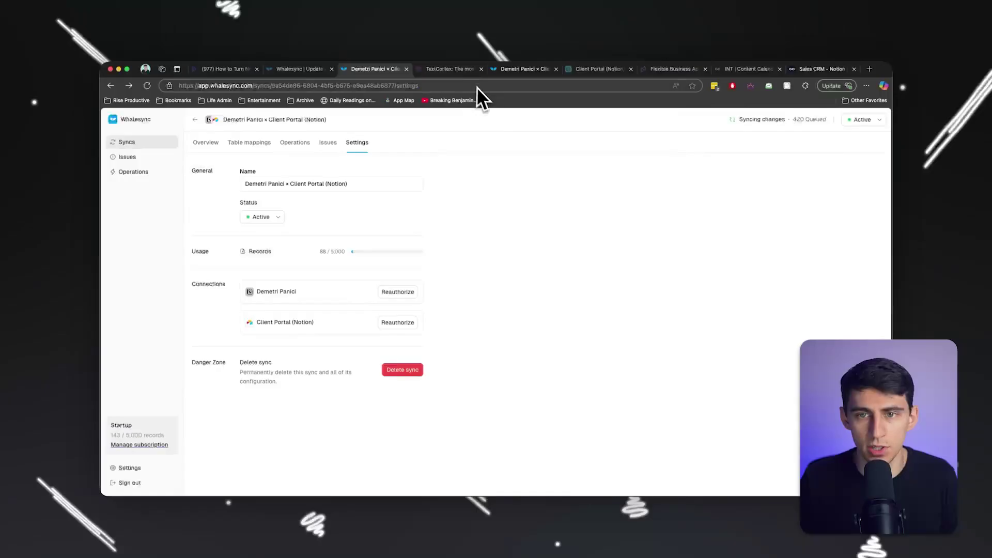
- Go to whalesync.com and open its Pricing page, scrolling through the plan tiers
left_click(476, 88)
type("whalesync.com")
key("Return")
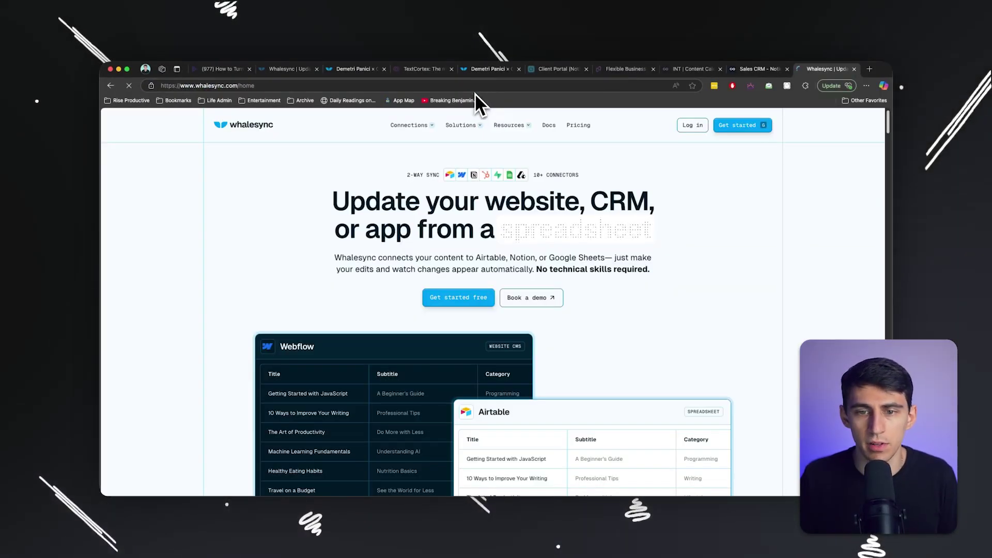
left_click(578, 125)
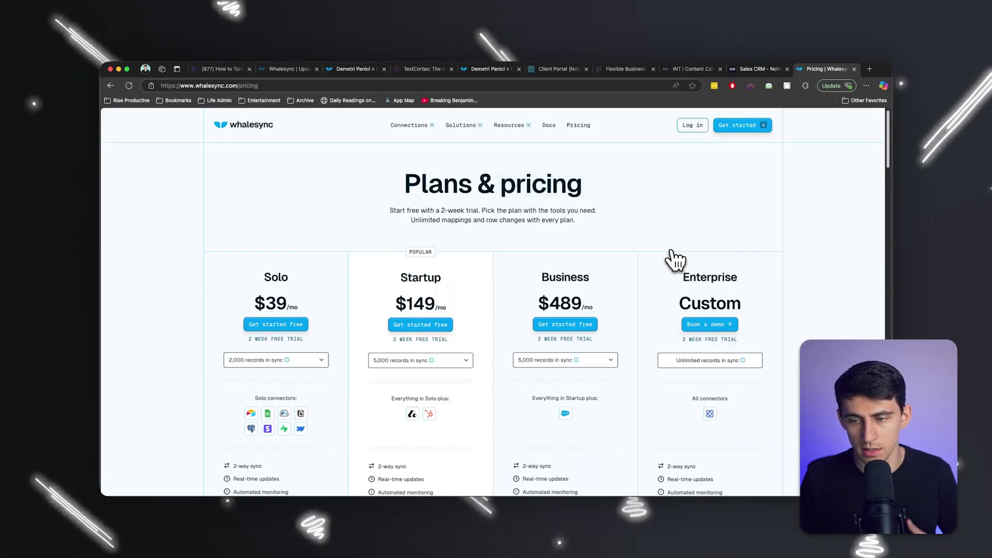
scroll(676, 261, "down", 1)
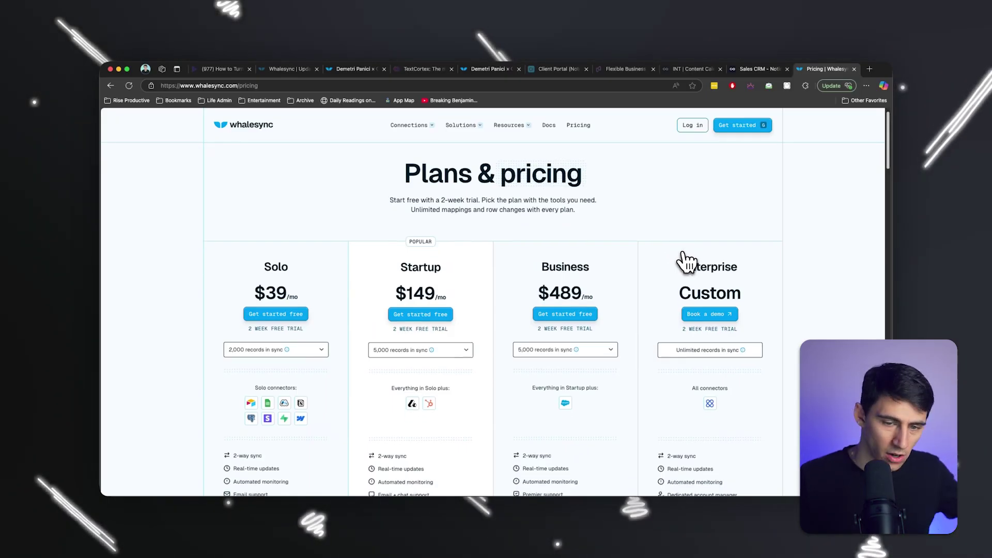
scroll(631, 262, "down", 3)
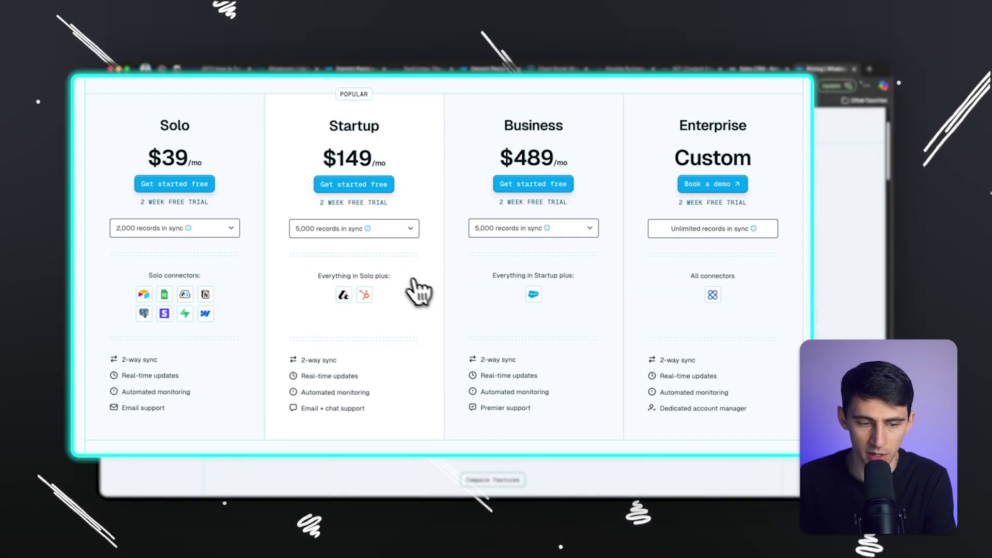
- Scroll through the Compare our plans table on the Whalesync pricing page
scroll(475, 327, "down", 5)
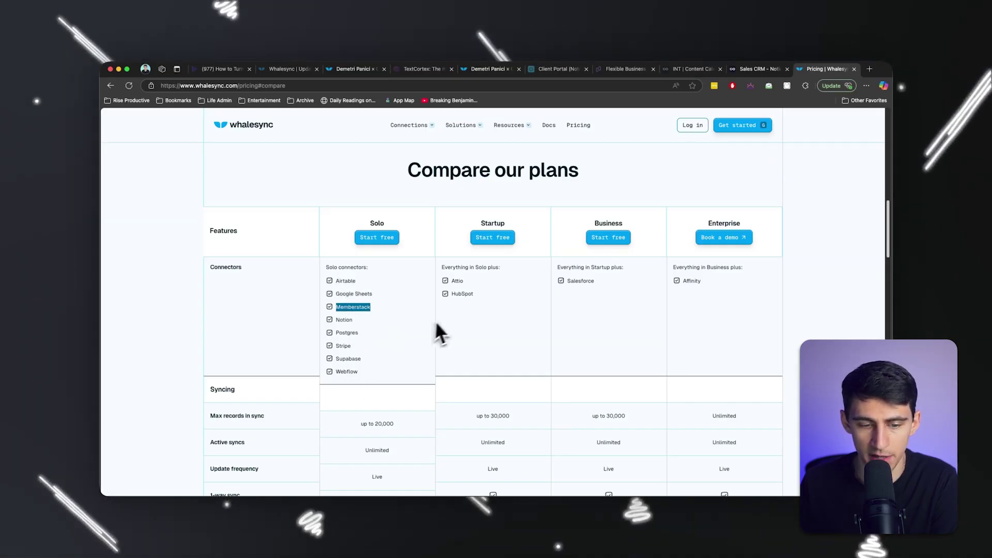
scroll(437, 326, "down", 3)
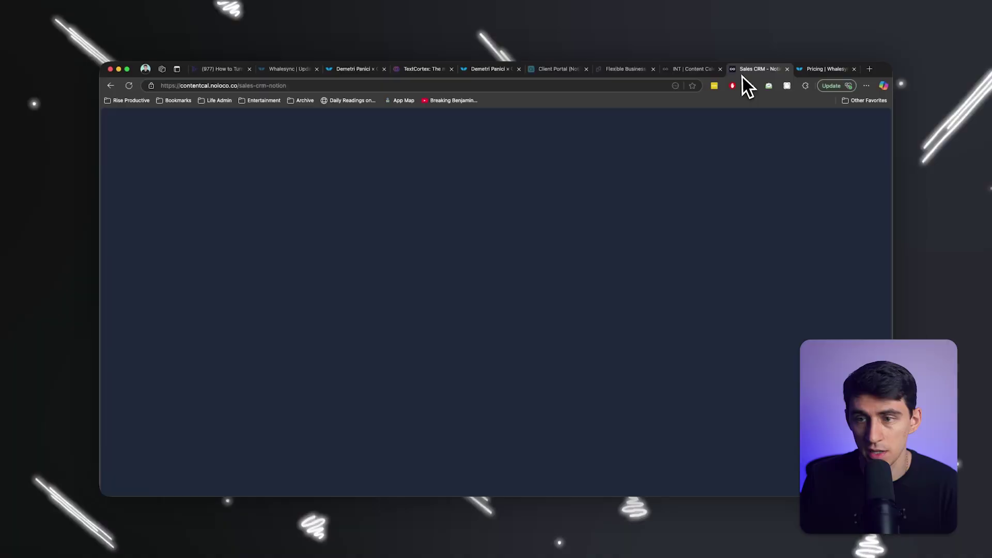
- Open INT | Content Calendar (1) and preview the May 14 and April 28 video entries
left_click(168, 188)
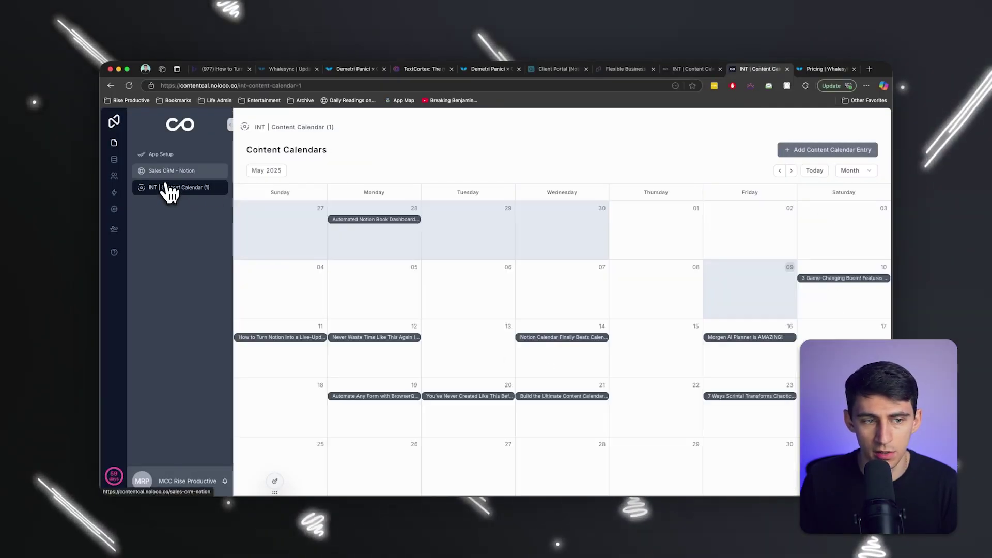
left_click(550, 338)
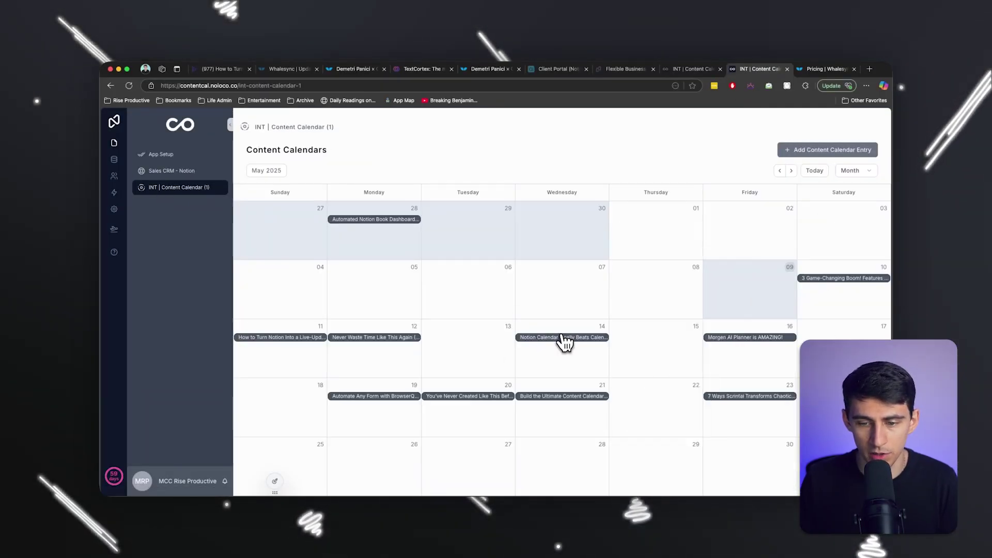
mouse_move(551, 400)
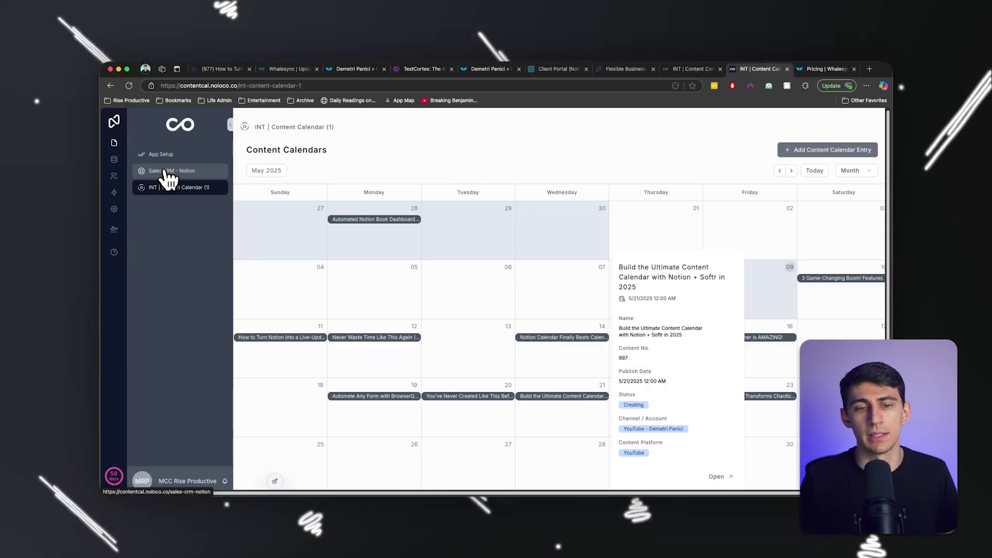
left_click(404, 220)
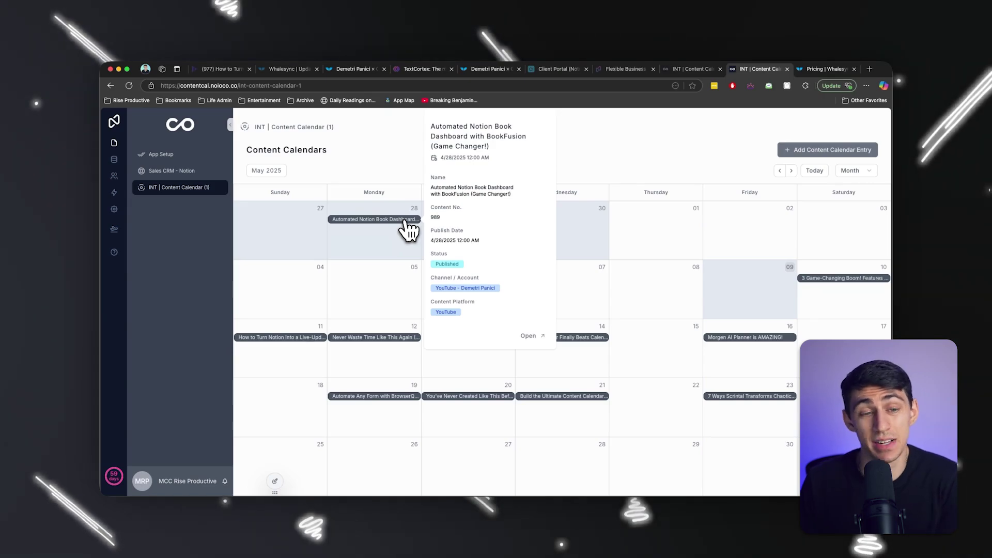
left_click(314, 170)
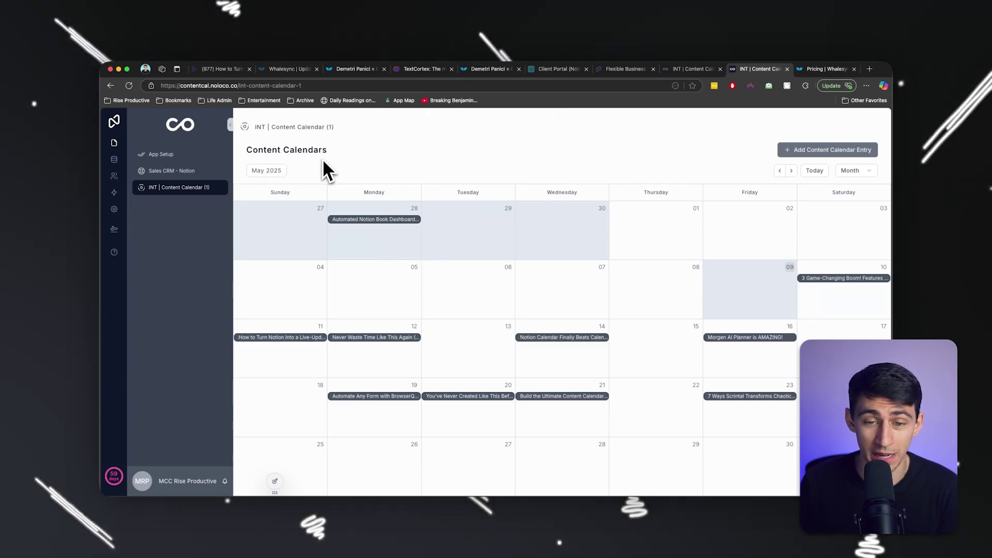